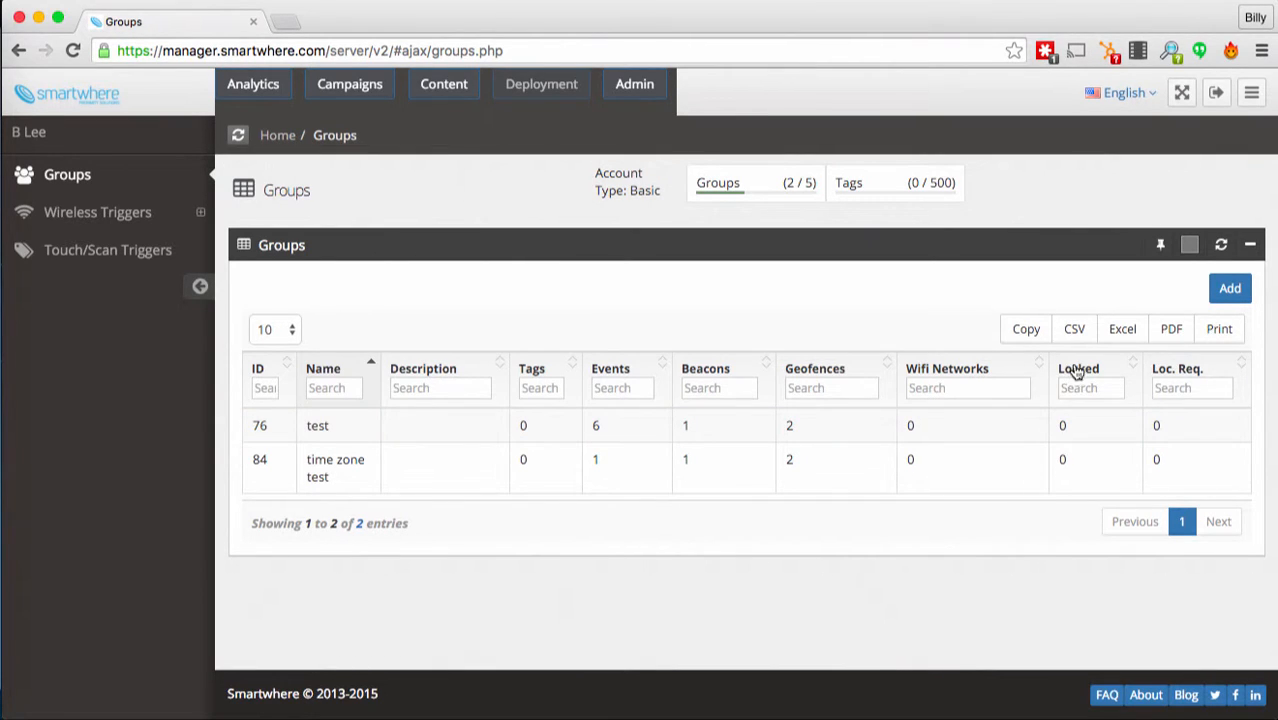
Step: Add a new group and name it "test group 2"
{"action": "left_click", "coordinate": [1229, 290]}
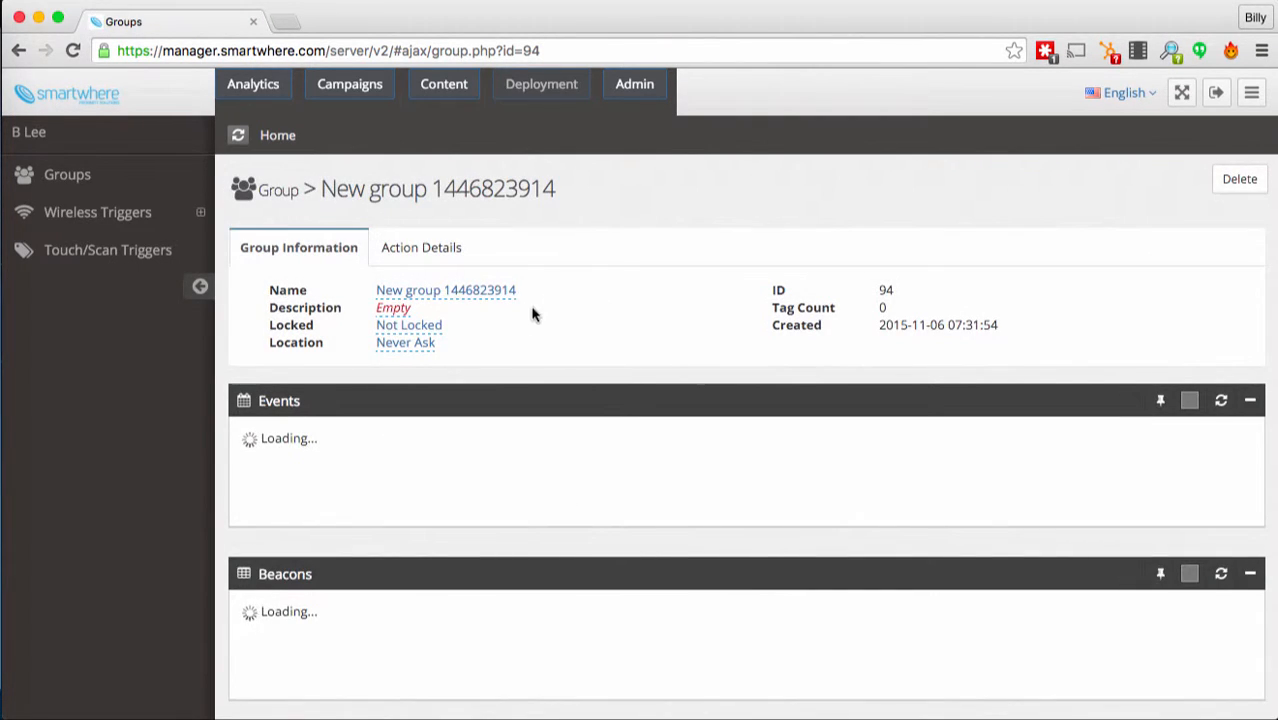
{"action": "left_click", "coordinate": [493, 289]}
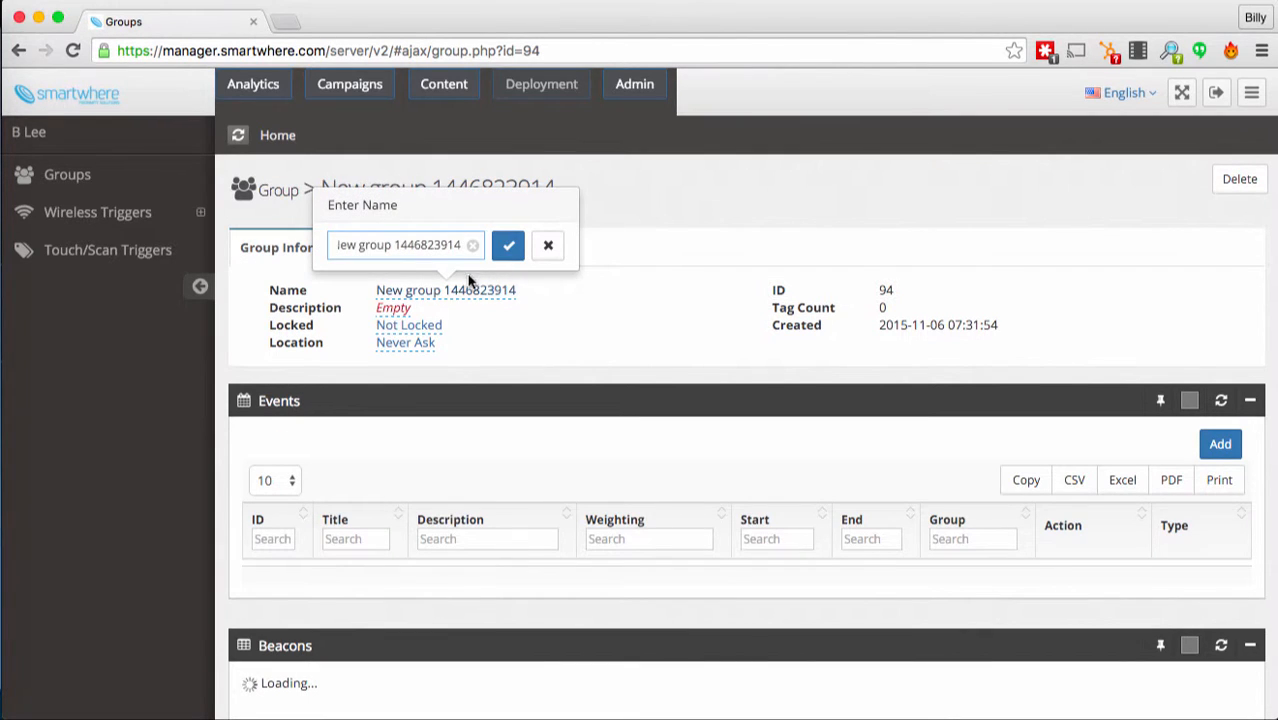
{"action": "left_click", "coordinate": [471, 246]}
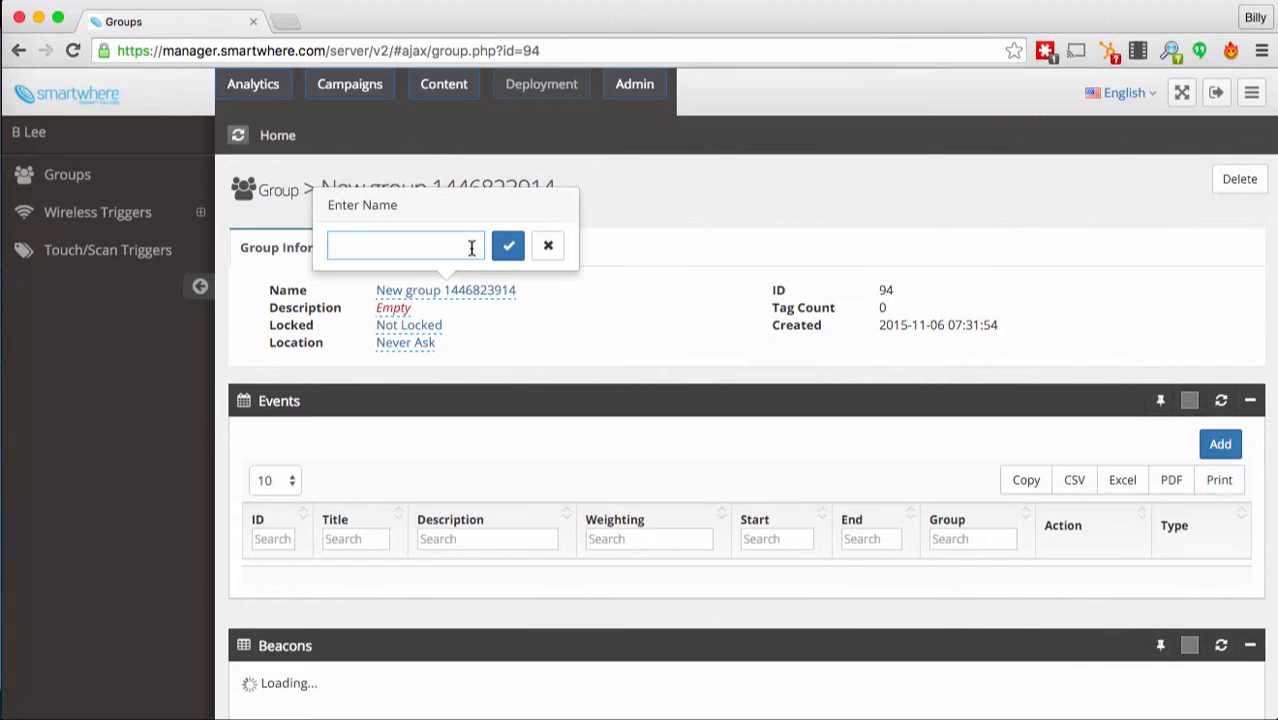
{"action": "type", "text": "test group 2"}
{"action": "left_click", "coordinate": [508, 246]}
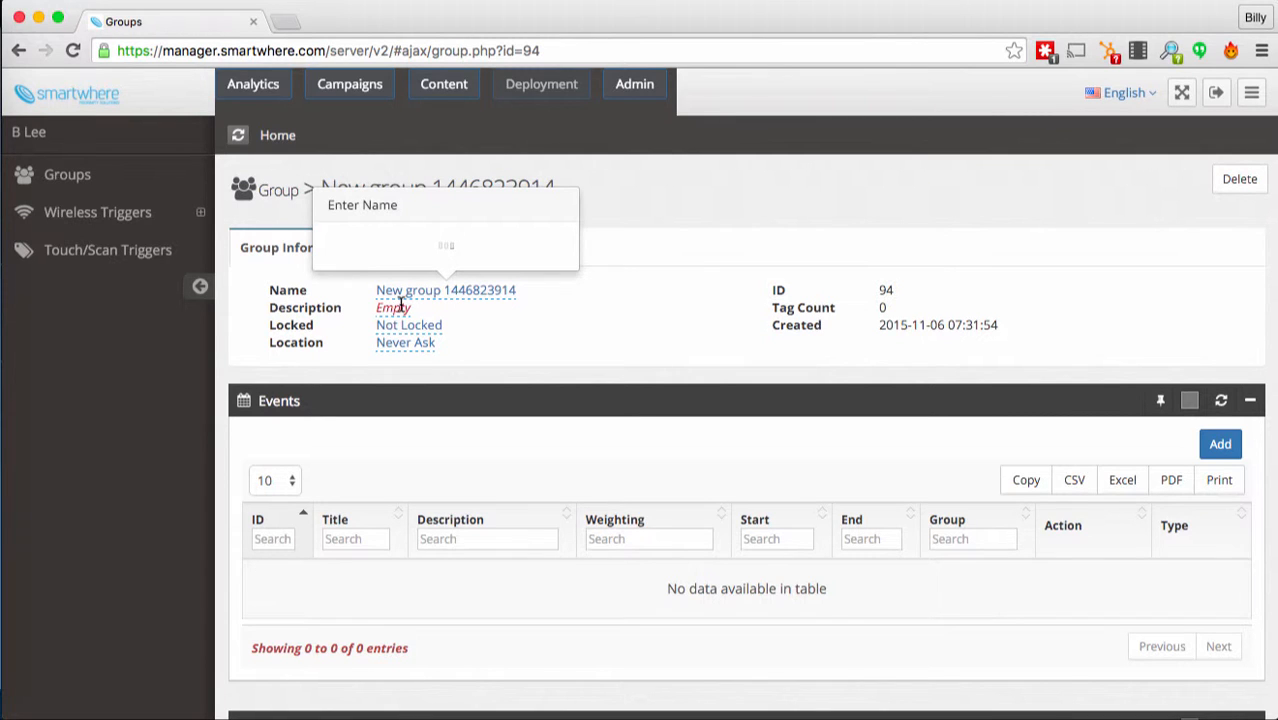
Step: Set the group's description to "test group 2"
{"action": "left_click", "coordinate": [402, 306]}
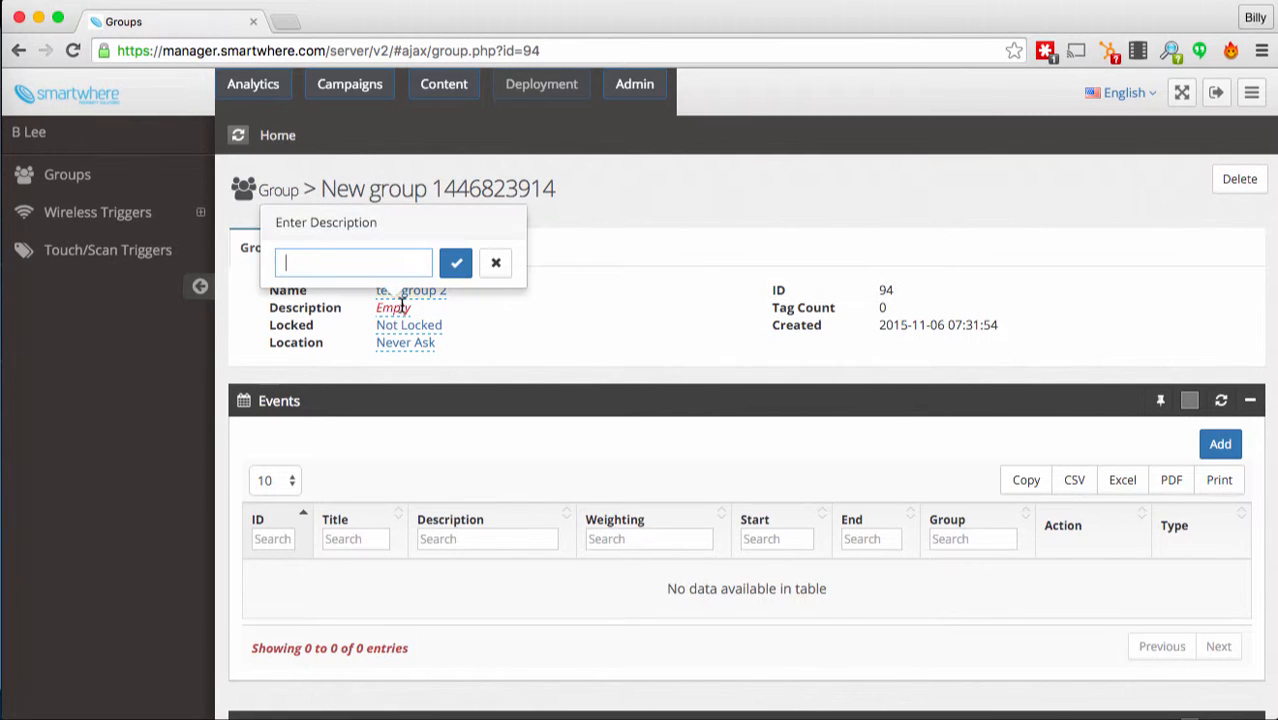
{"action": "type", "text": "test group 2"}
{"action": "left_click", "coordinate": [457, 264]}
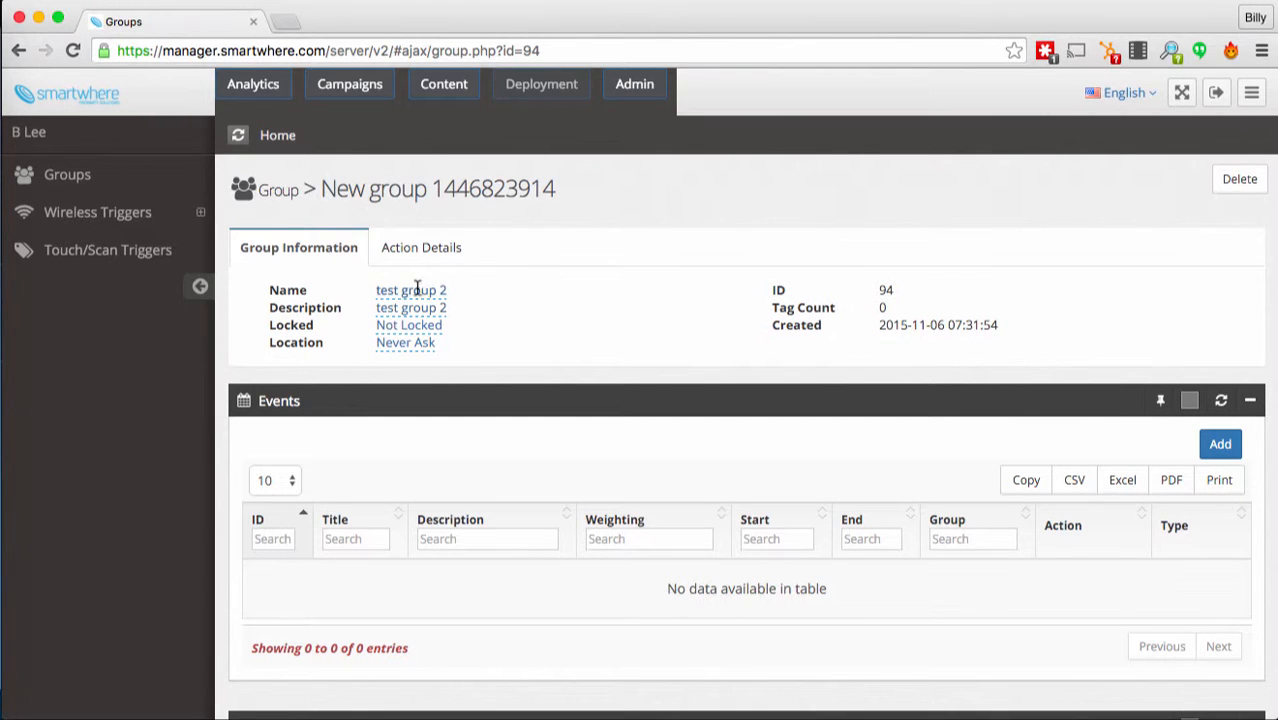
Step: View the group's action details, return to its general information, and expand the list of wireless trigger types
{"action": "left_click", "coordinate": [425, 250]}
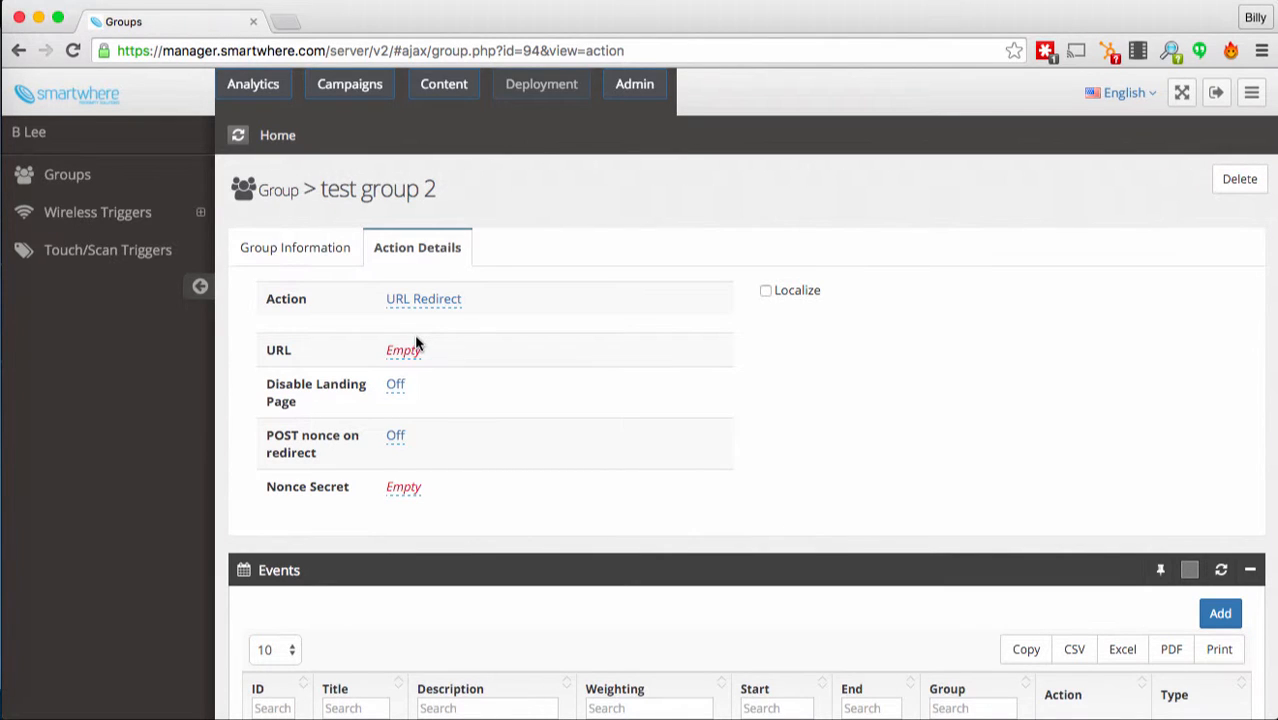
{"action": "left_click", "coordinate": [333, 239]}
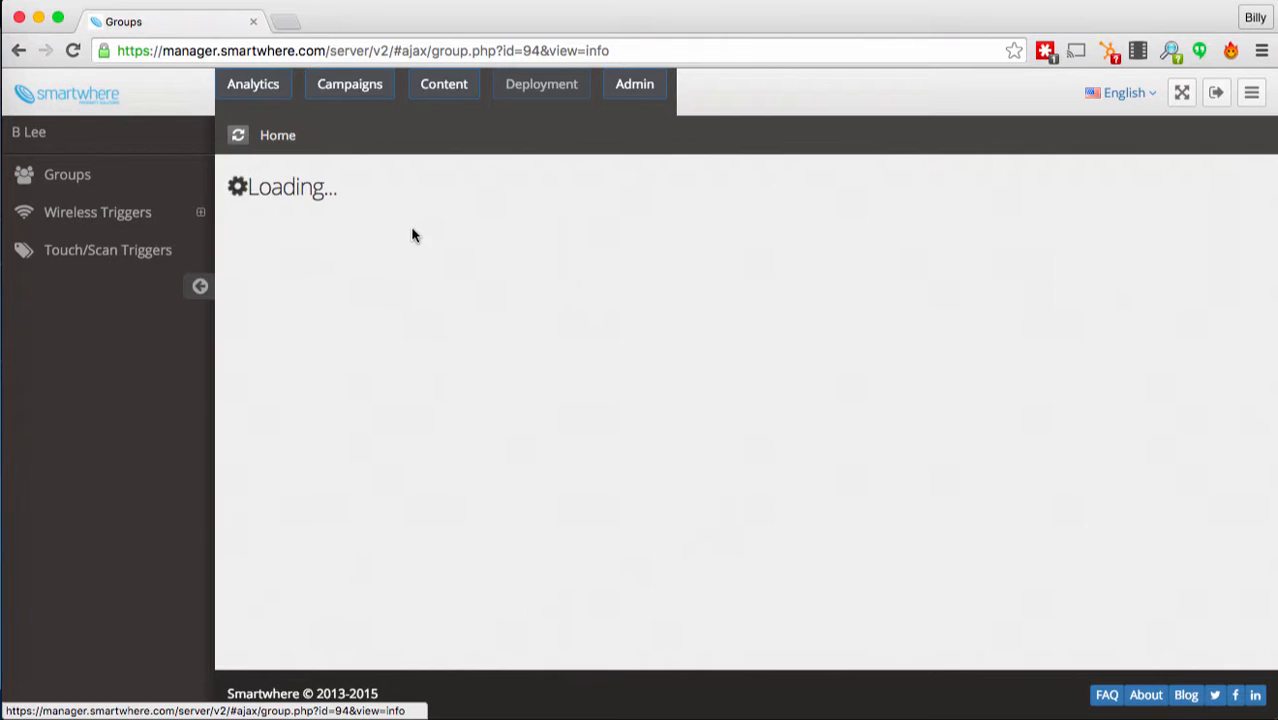
{"action": "left_click", "coordinate": [201, 215]}
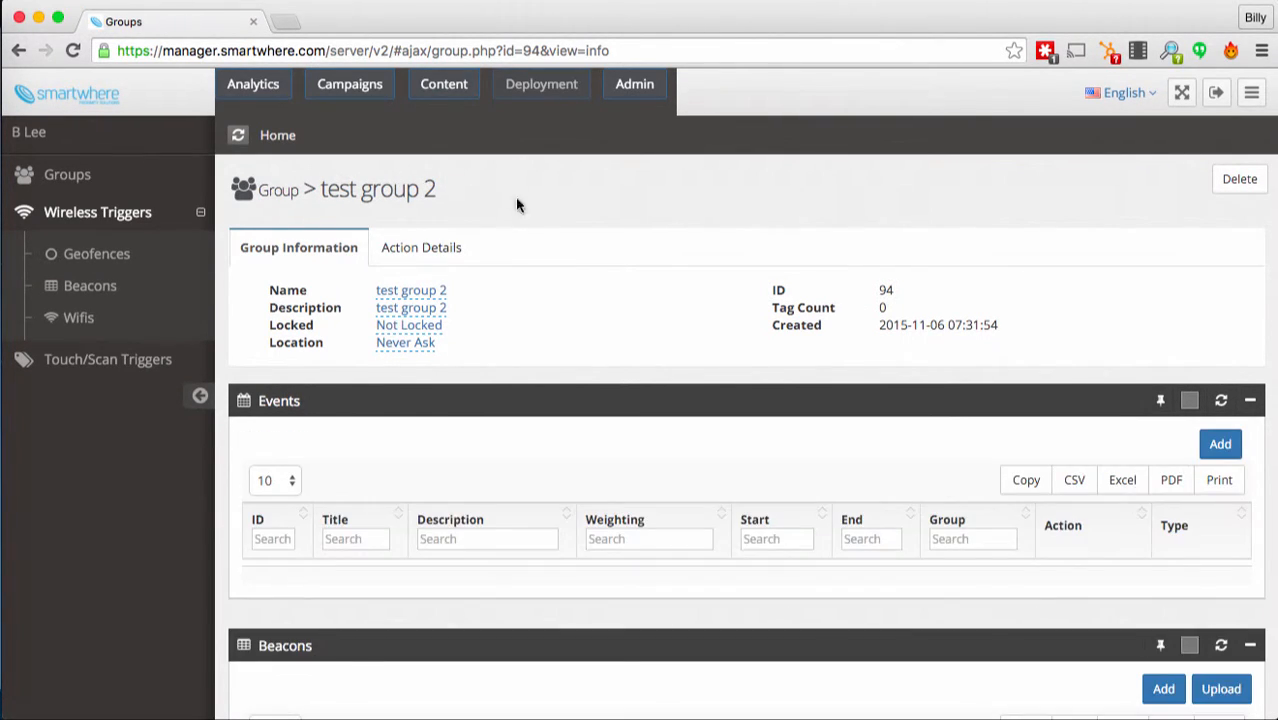
Step: Add a geofence from the group's Geofences section and name it "Space Needle"
{"action": "scroll", "coordinate": [580, 242], "scroll_direction": "down", "scroll_amount": 5}
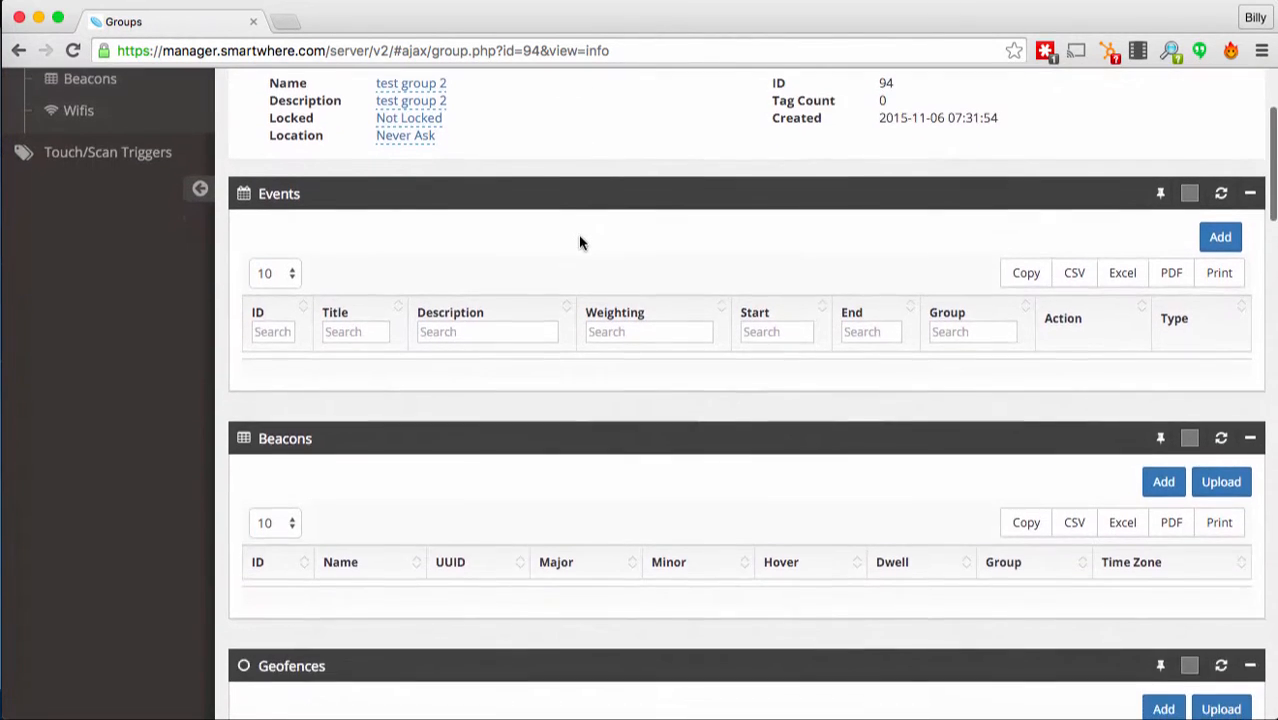
{"action": "scroll", "coordinate": [578, 234], "scroll_direction": "down", "scroll_amount": 3}
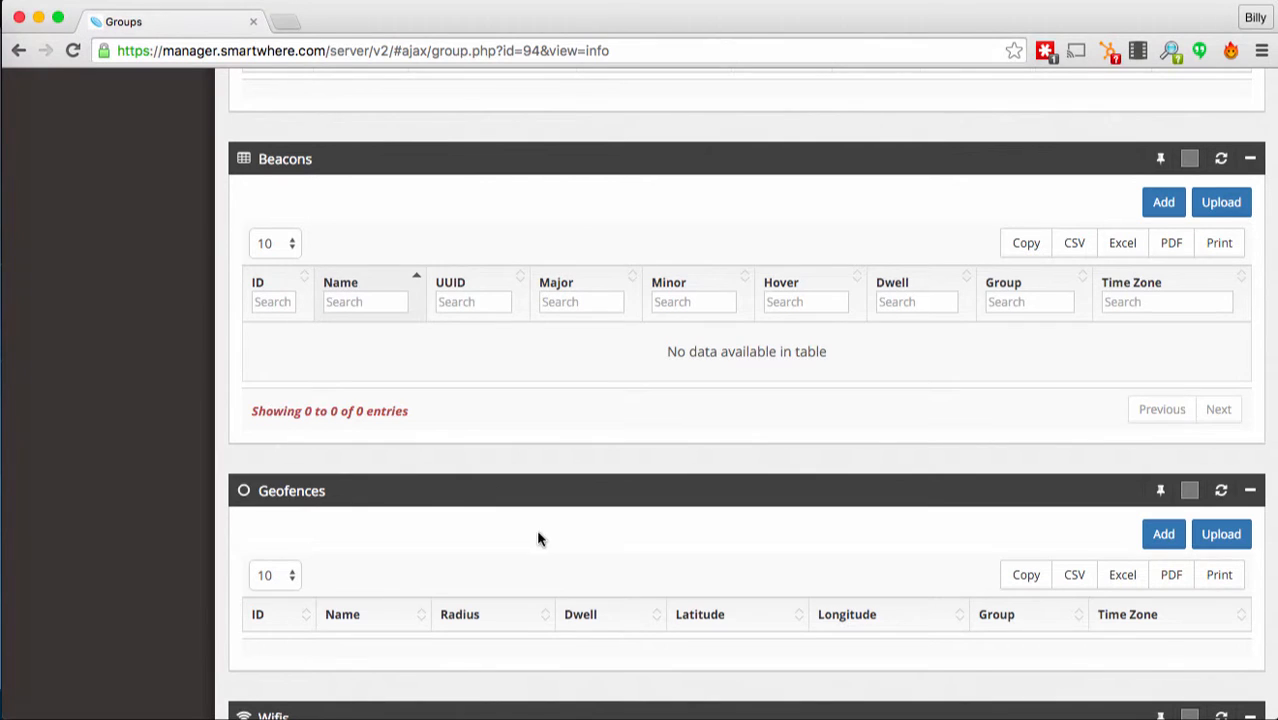
{"action": "scroll", "coordinate": [589, 578], "scroll_direction": "down", "scroll_amount": 5}
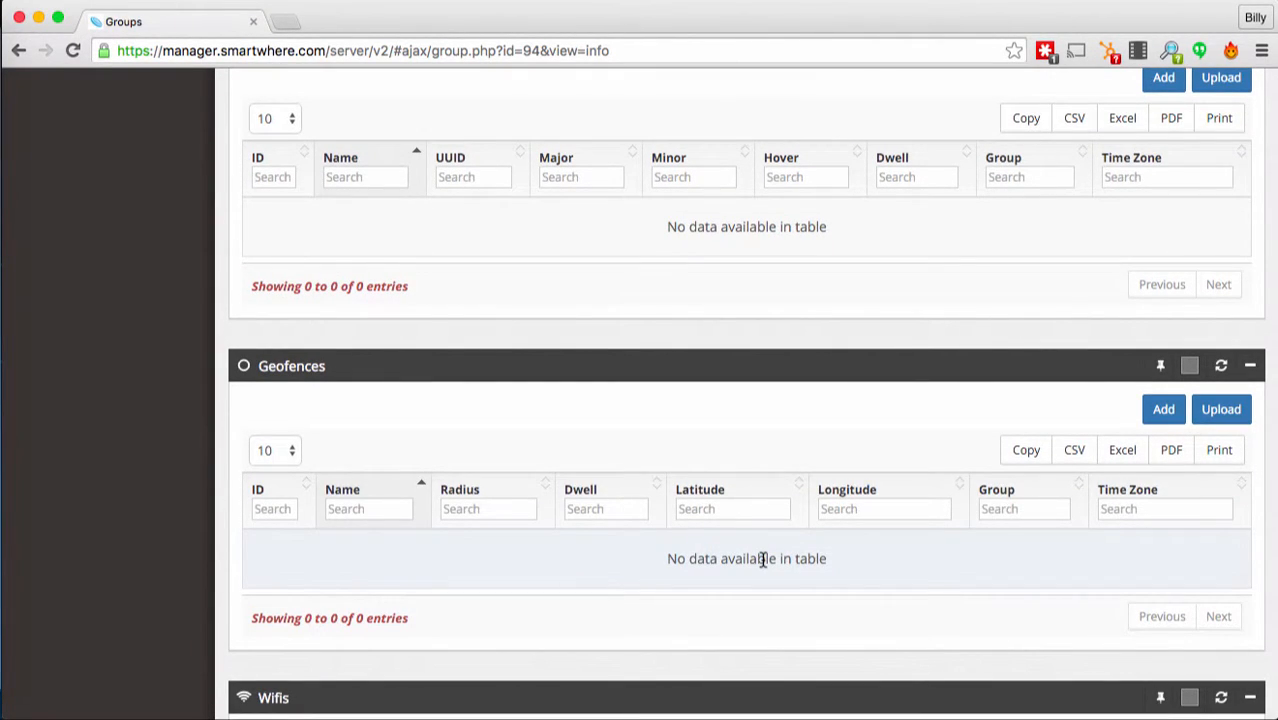
{"action": "left_click", "coordinate": [1157, 410]}
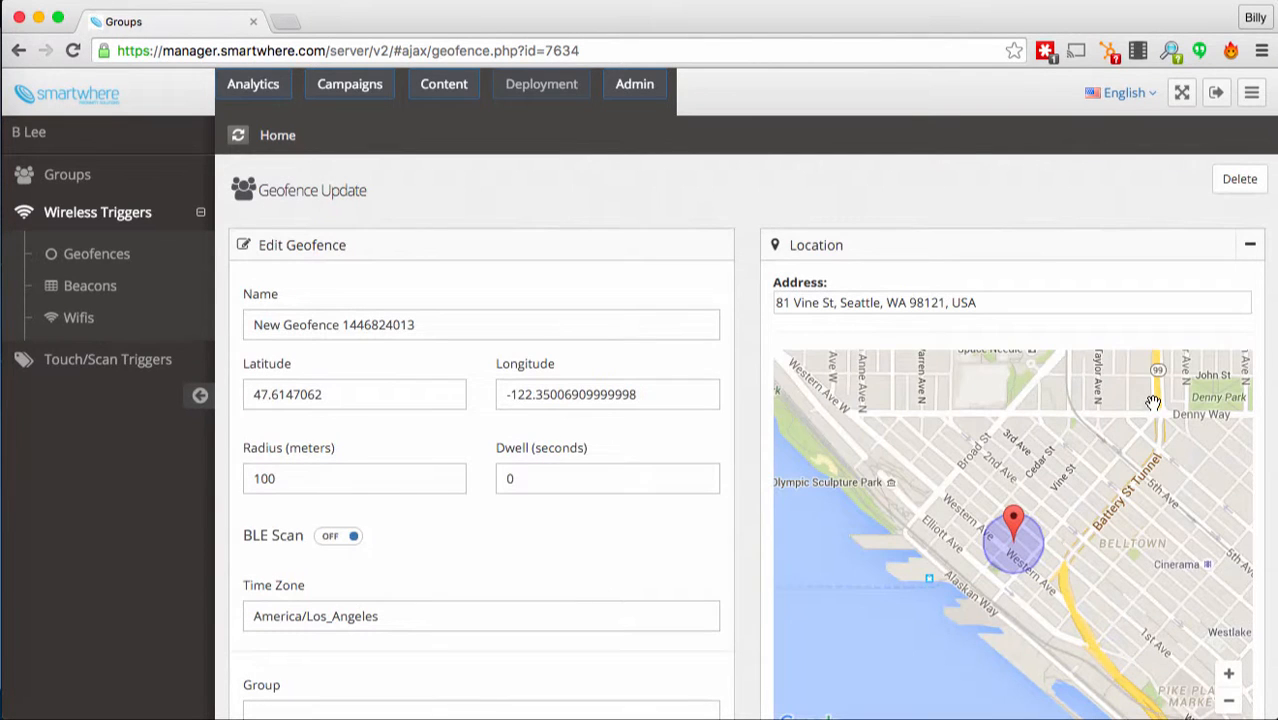
{"action": "triple_click", "coordinate": [610, 333]}
{"action": "type", "text": "Sp"}
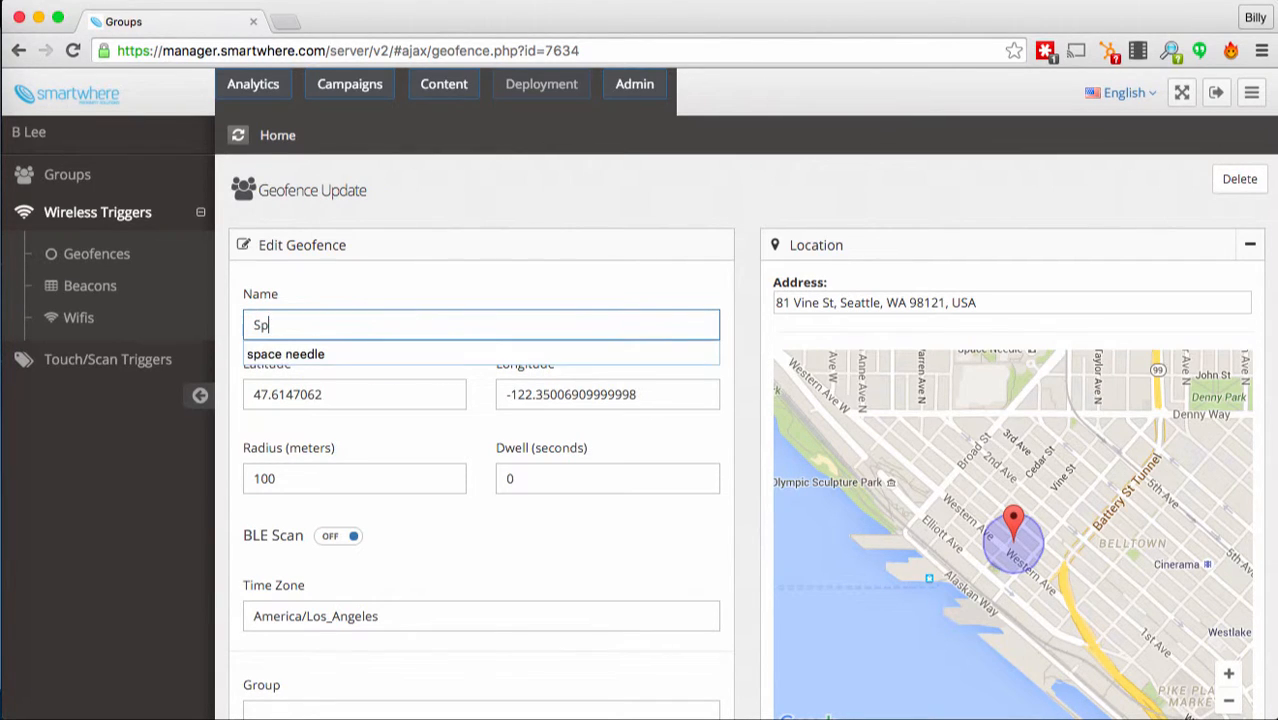
{"action": "type", "text": "ace Needle"}
{"action": "left_click", "coordinate": [748, 287]}
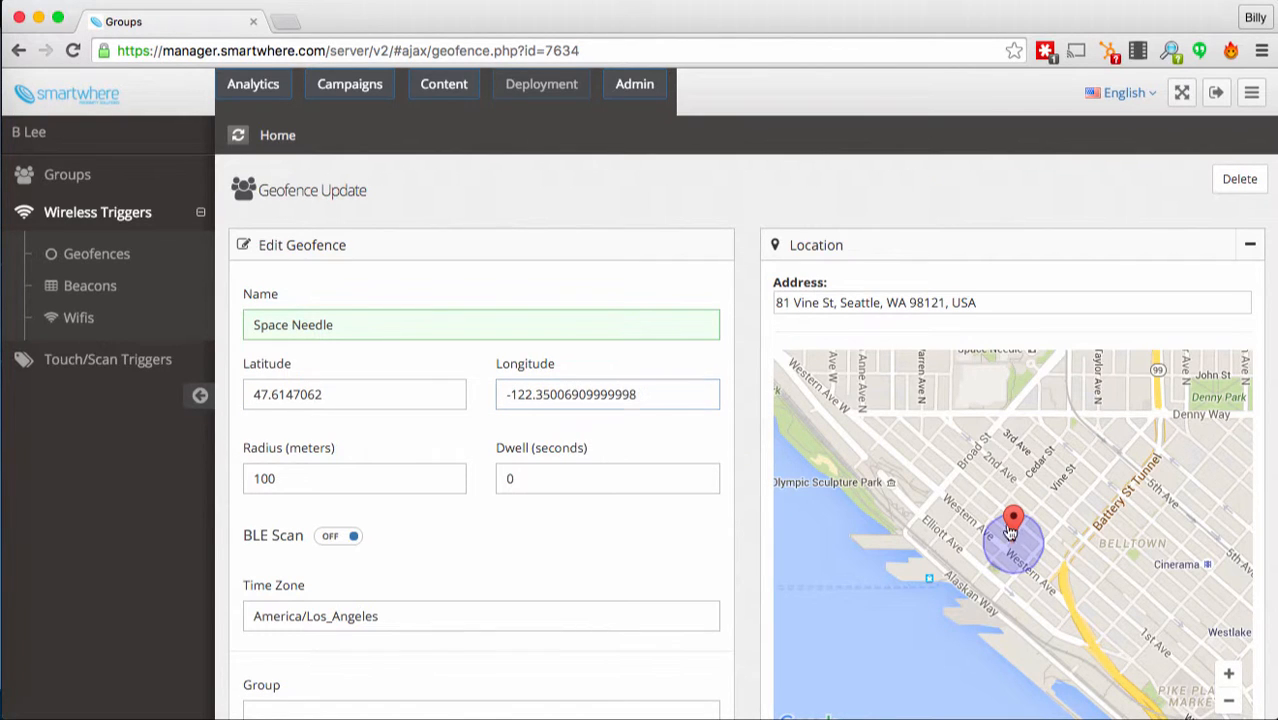
Step: Set the geofence's location by searching the address for "spa" and choosing the suggested Space Needle in Seattle, WA
{"action": "triple_click", "coordinate": [866, 302]}
{"action": "type", "text": "spa"}
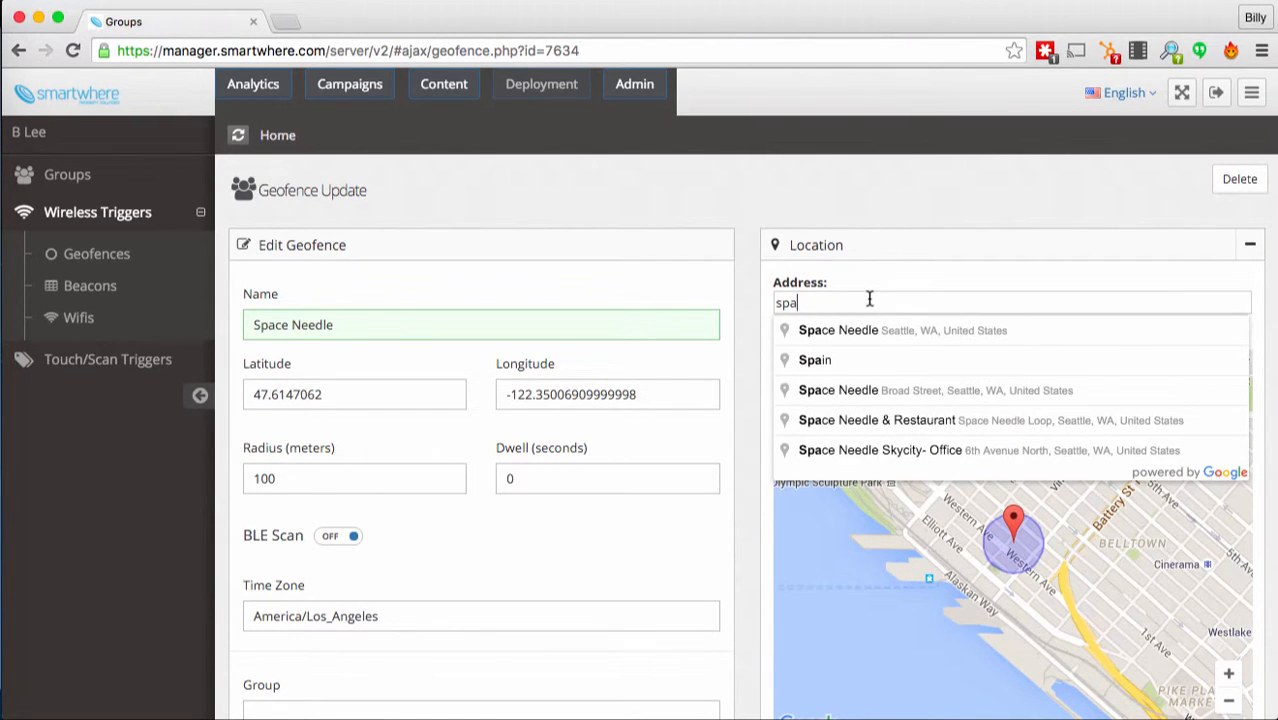
{"action": "key", "text": "Down"}
{"action": "key", "text": "Return"}
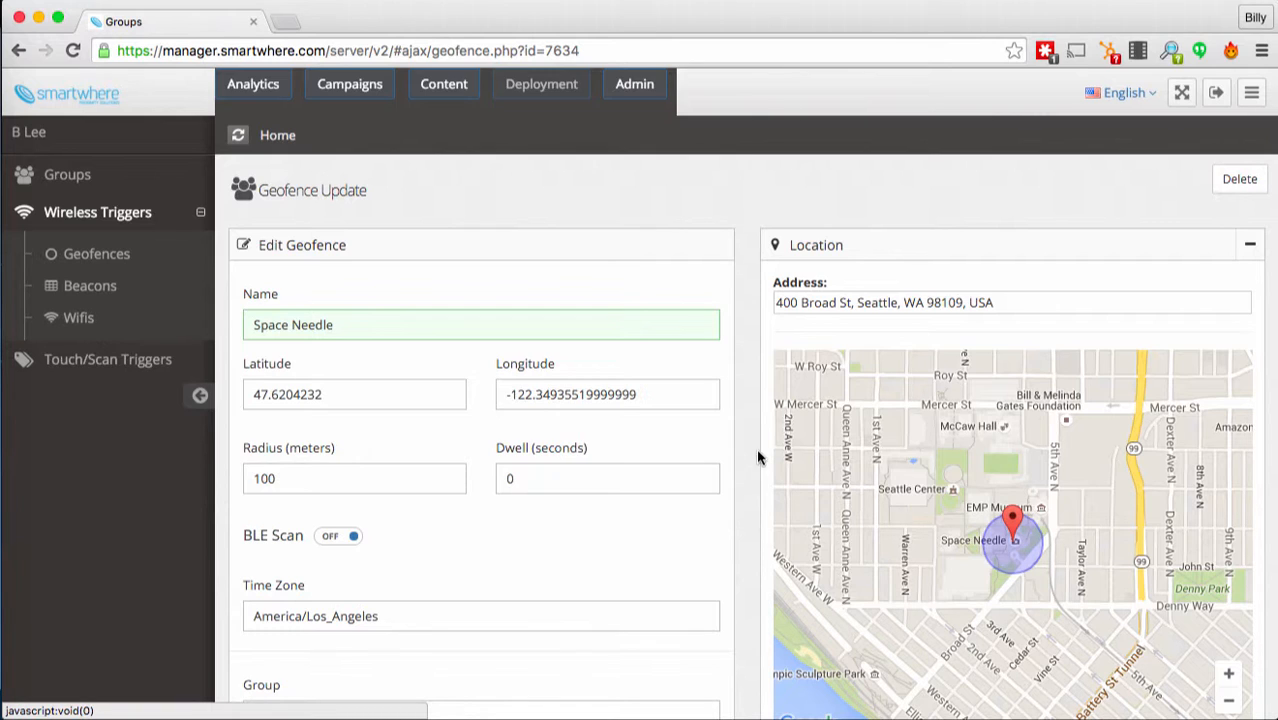
Step: Set the geofence radius to 50 meters
{"action": "left_click", "coordinate": [364, 473]}
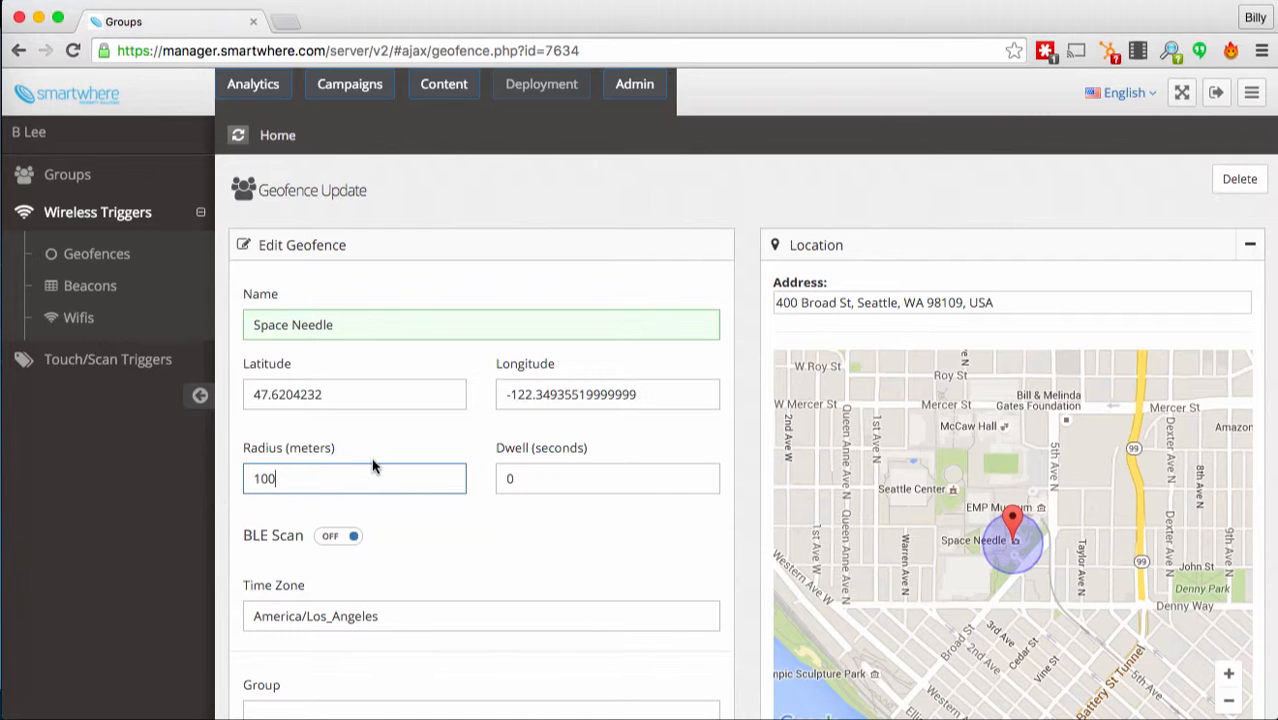
{"action": "left_click", "coordinate": [328, 477]}
{"action": "double_click", "coordinate": [327, 478]}
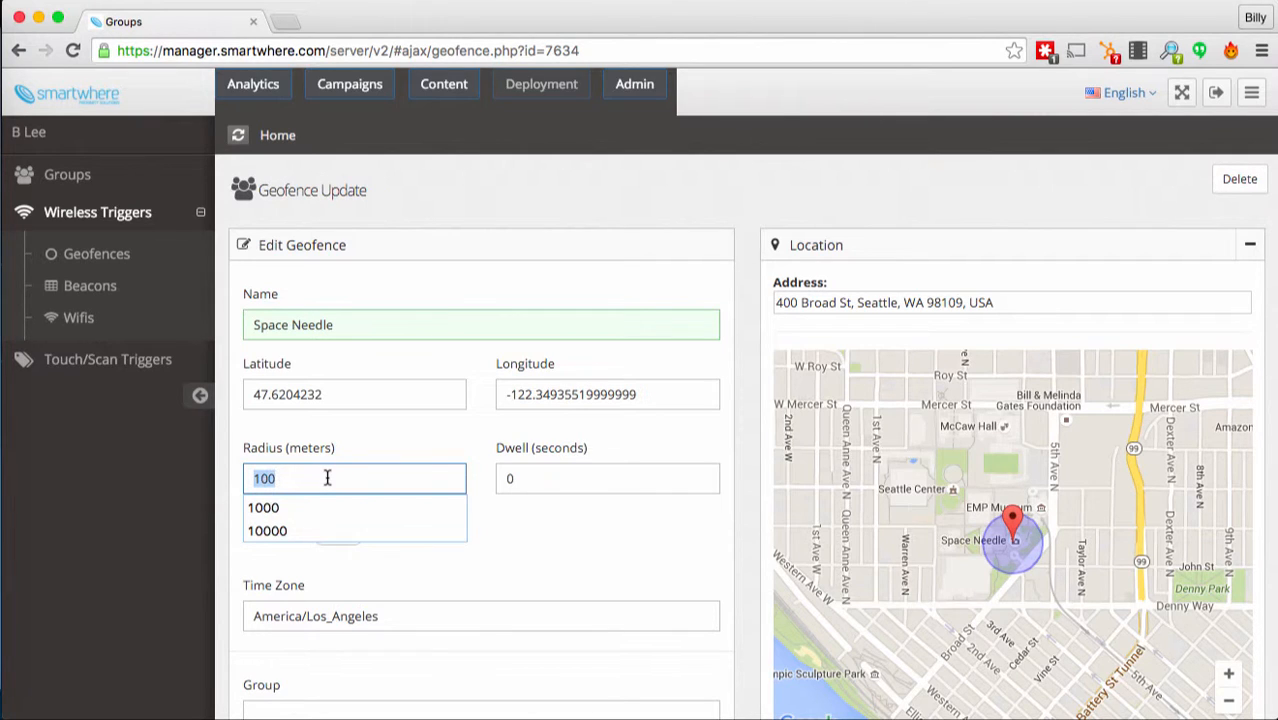
{"action": "type", "text": "50"}
{"action": "key", "text": "Tab"}
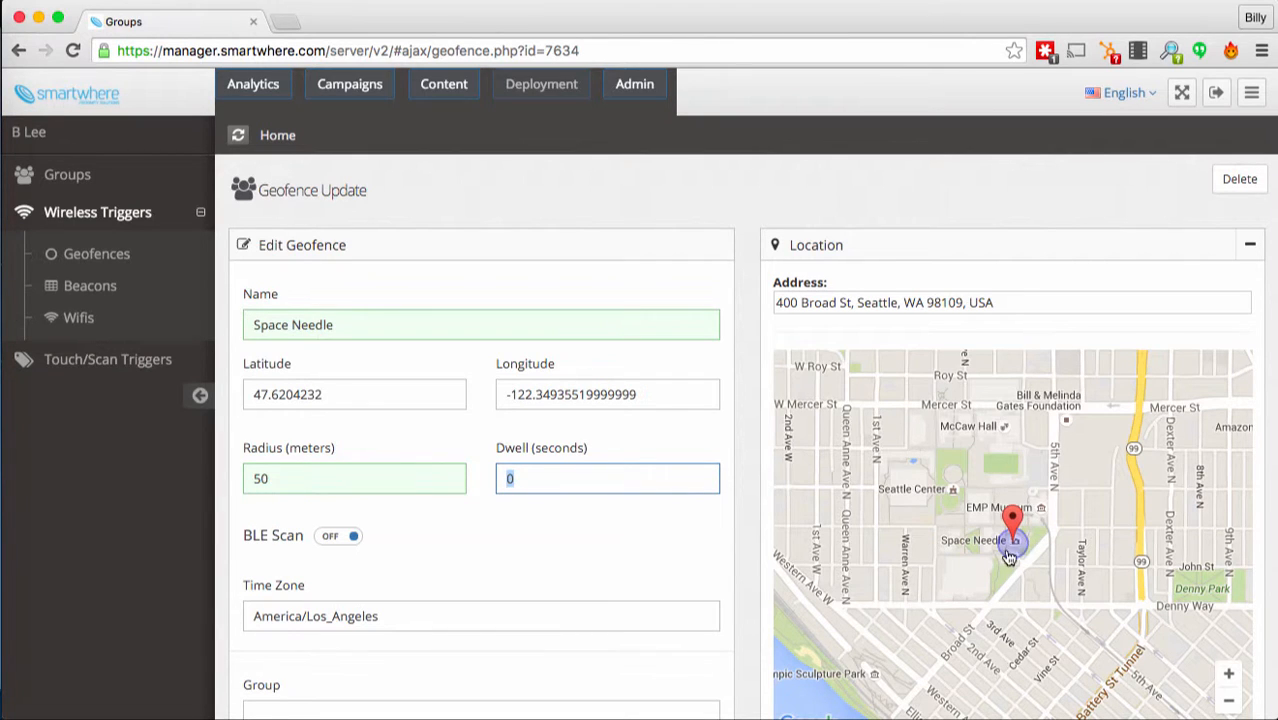
Step: Set the geofence radius to 500 meters
{"action": "left_click", "coordinate": [372, 481]}
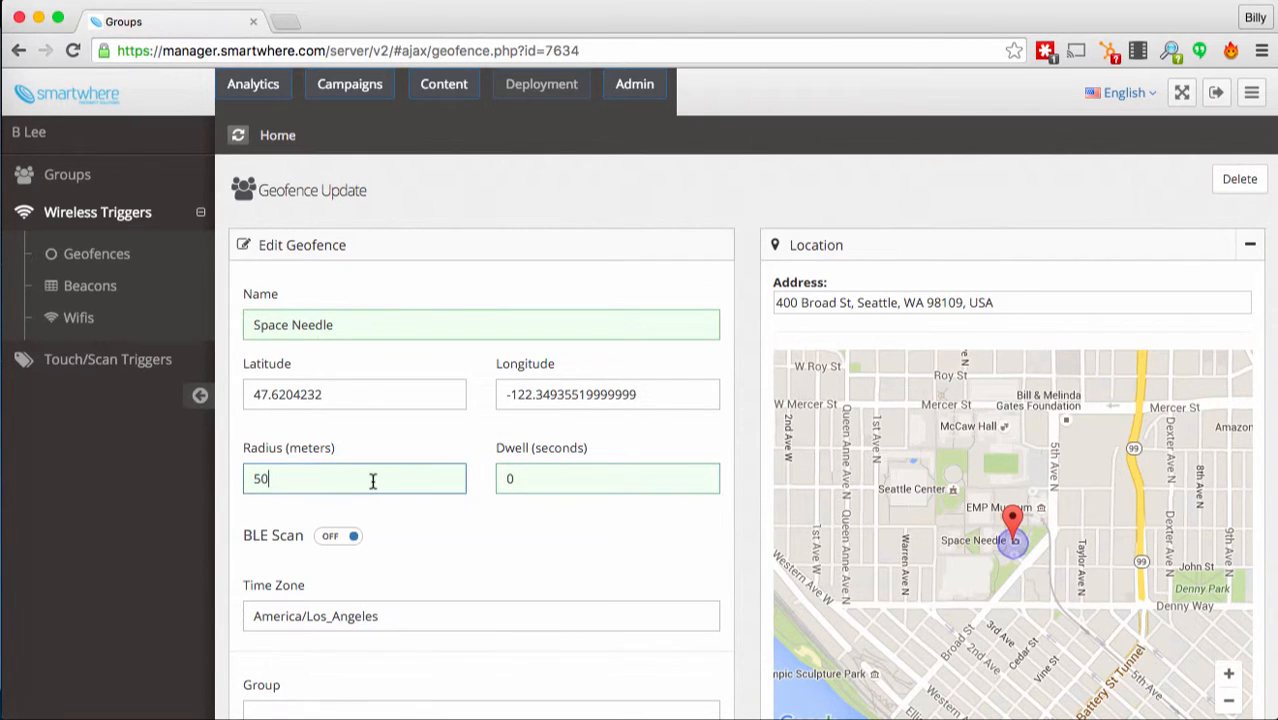
{"action": "key", "text": "BackSpace"}
{"action": "key", "text": "BackSpace"}
{"action": "type", "text": "500"}
{"action": "key", "text": "Tab"}
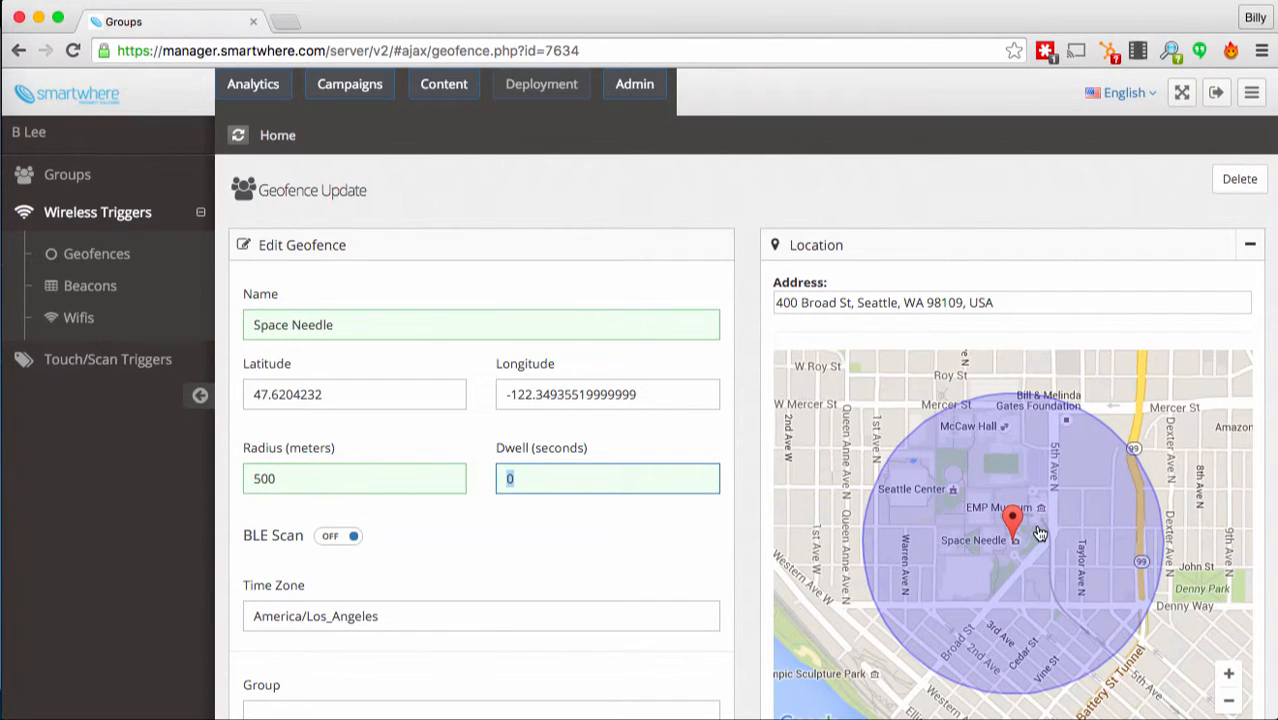
Step: Set the geofence's dwell time to 120 seconds and turn on BLE Scan
{"action": "left_click", "coordinate": [585, 483]}
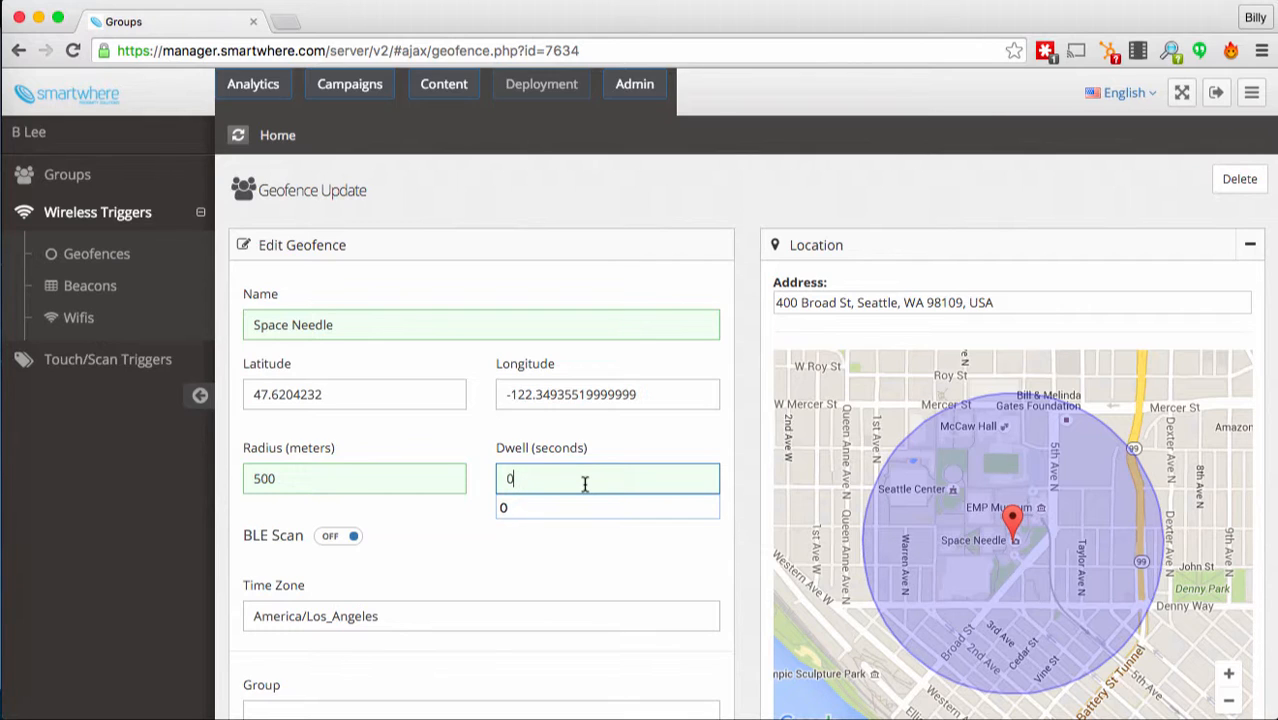
{"action": "key", "text": "BackSpace"}
{"action": "type", "text": "120"}
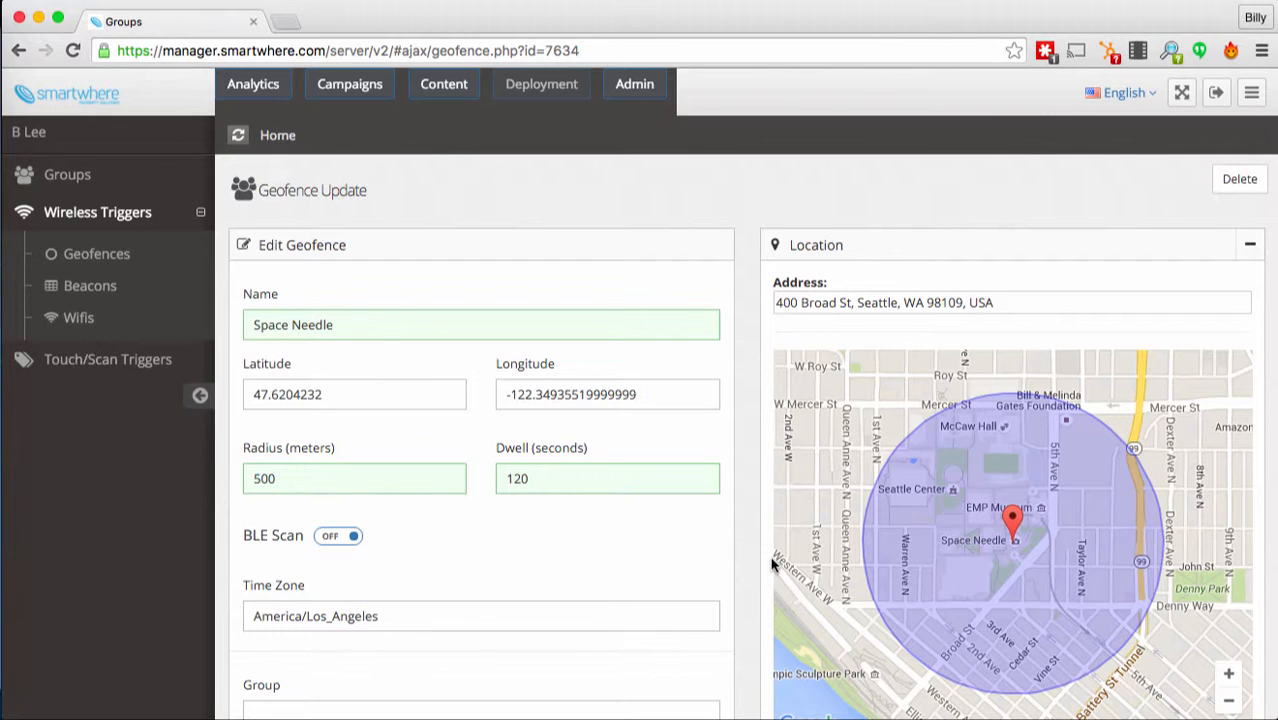
{"action": "left_click", "coordinate": [331, 543]}
Step: Assign the geofence to "test group 2" and save the geofence update
{"action": "scroll", "coordinate": [562, 562], "scroll_direction": "down", "scroll_amount": 2}
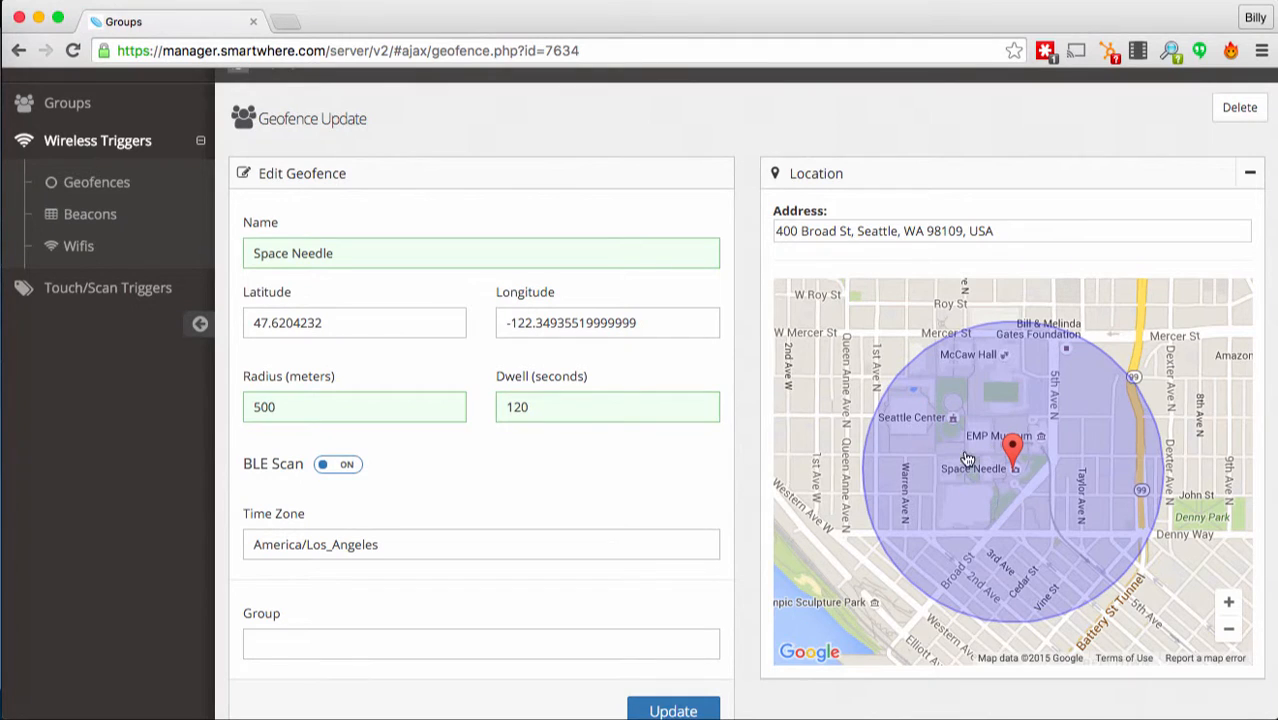
{"action": "scroll", "coordinate": [436, 614], "scroll_direction": "down", "scroll_amount": 1}
{"action": "left_click", "coordinate": [436, 612]}
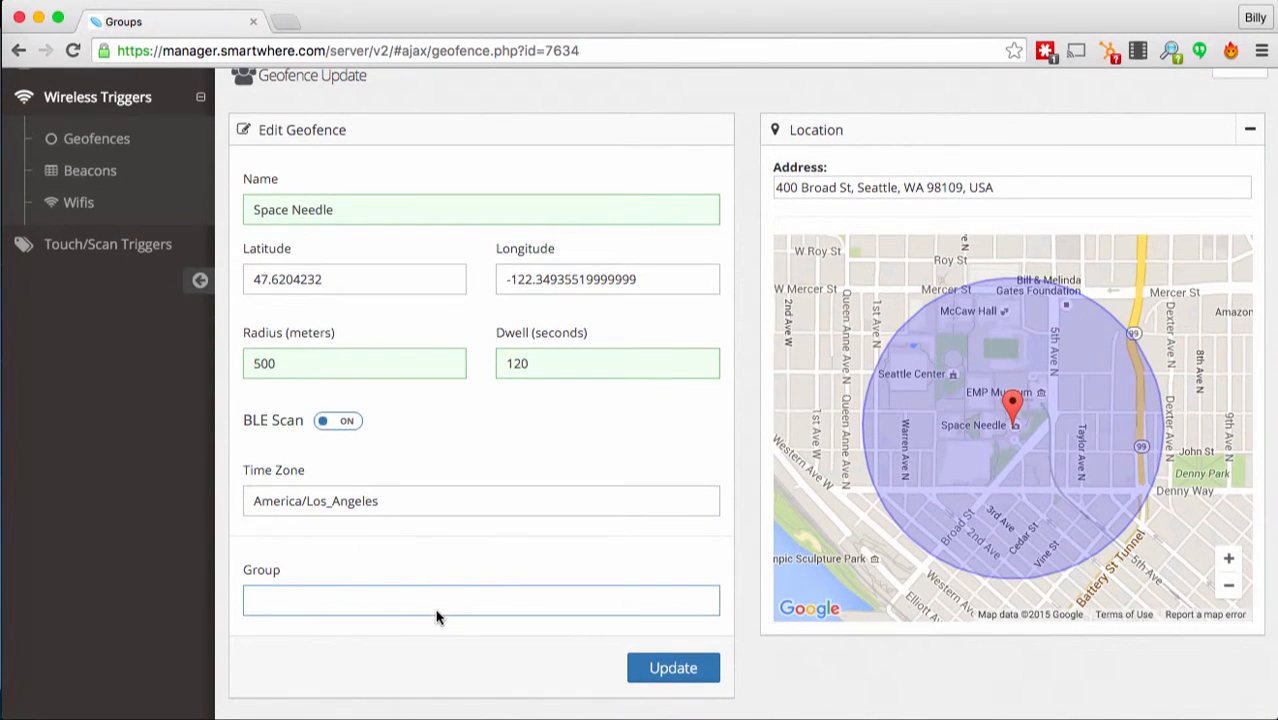
{"action": "left_click", "coordinate": [436, 612]}
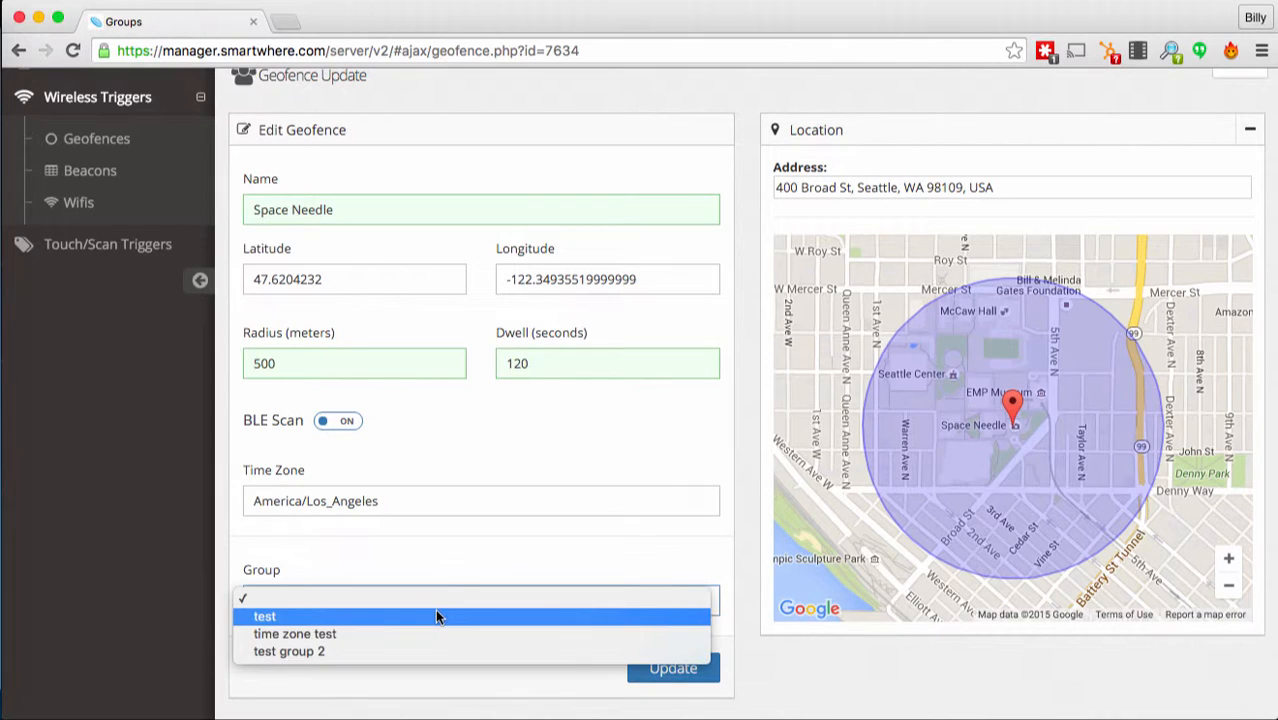
{"action": "left_click", "coordinate": [376, 652]}
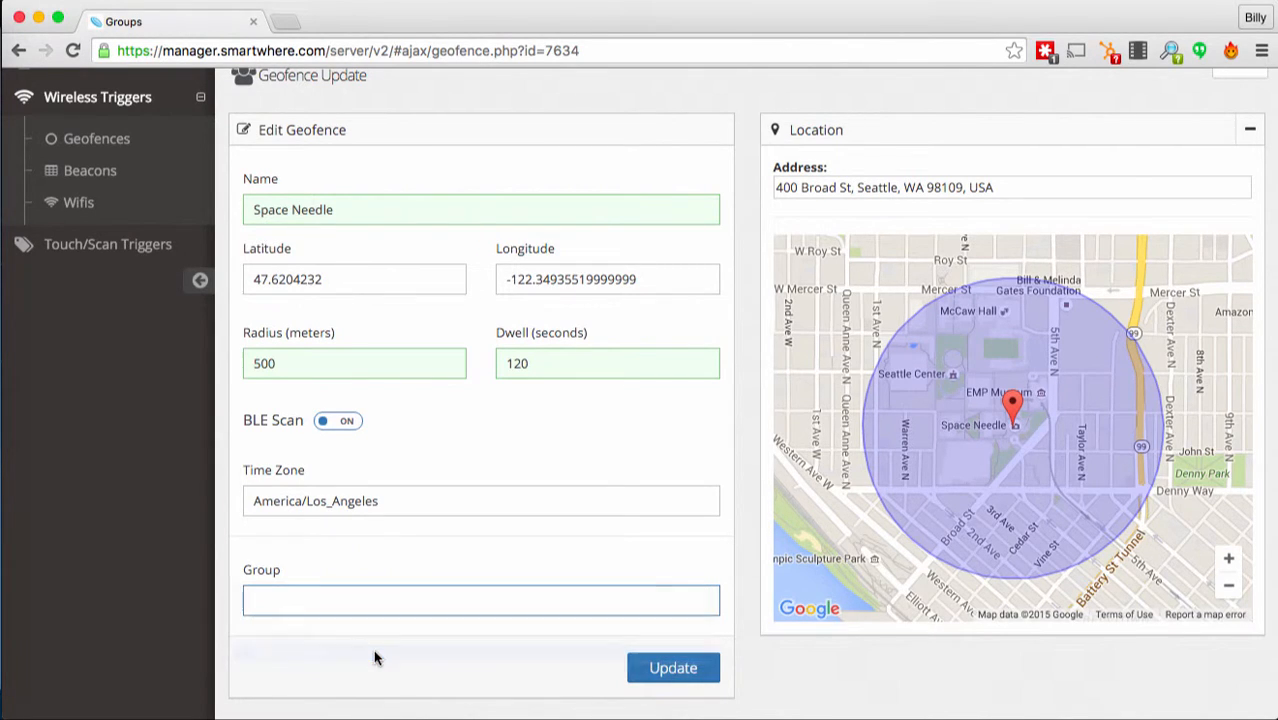
{"action": "left_click", "coordinate": [678, 668]}
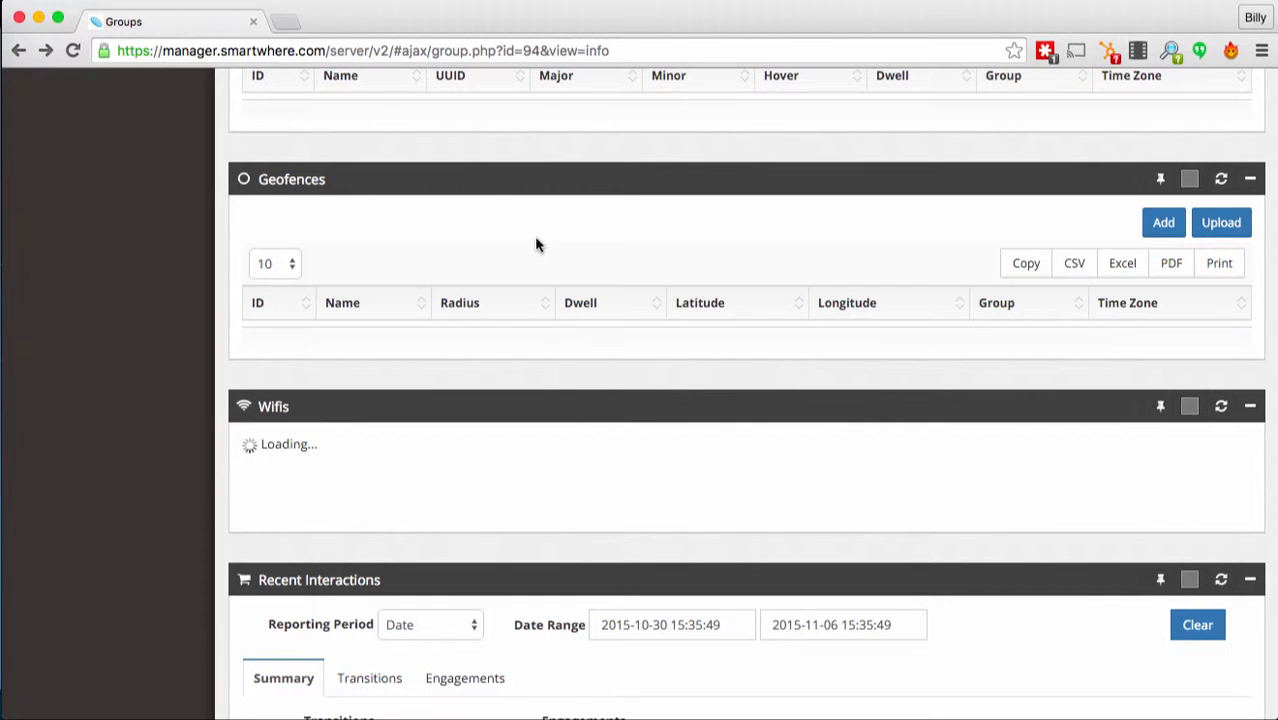
Step: Check the Space Needle entry in the group's Geofences table and look over the group's Events and Beacons sections
{"action": "scroll", "coordinate": [535, 244], "scroll_direction": "up", "scroll_amount": 2}
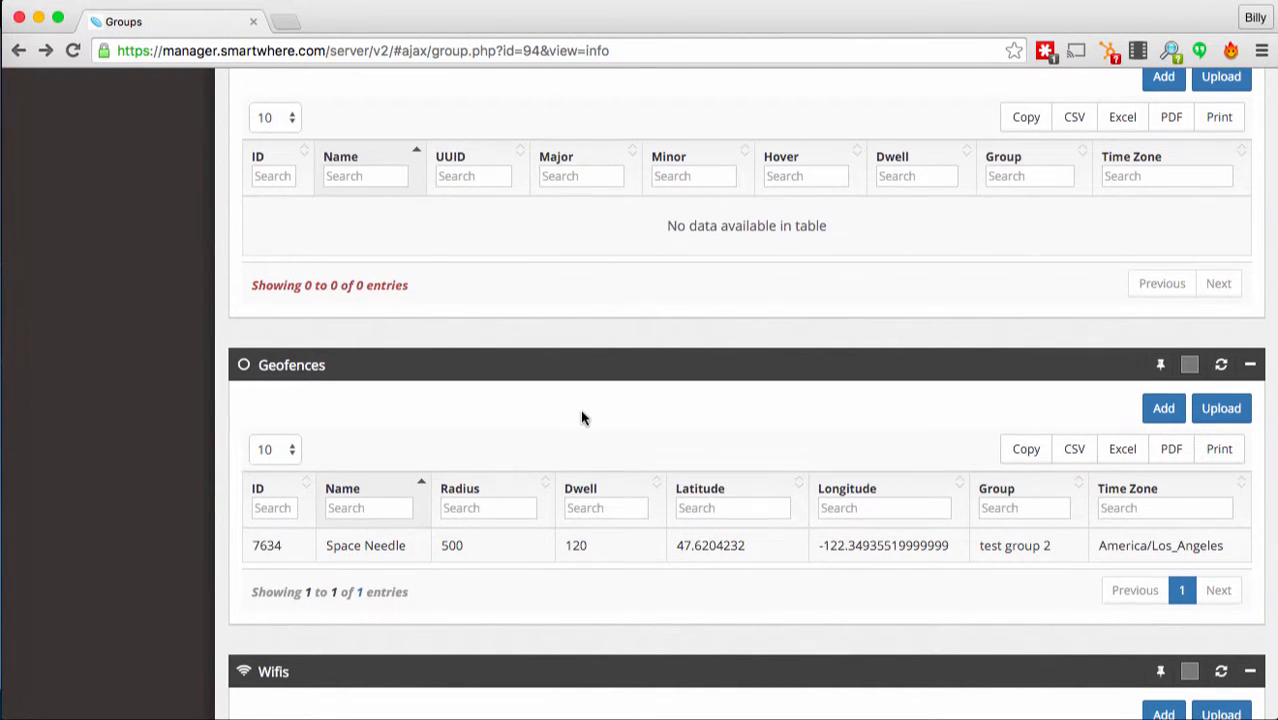
{"action": "scroll", "coordinate": [583, 418], "scroll_direction": "down", "scroll_amount": 1}
{"action": "scroll", "coordinate": [583, 418], "scroll_direction": "up", "scroll_amount": 3}
{"action": "scroll", "coordinate": [583, 418], "scroll_direction": "up", "scroll_amount": 6}
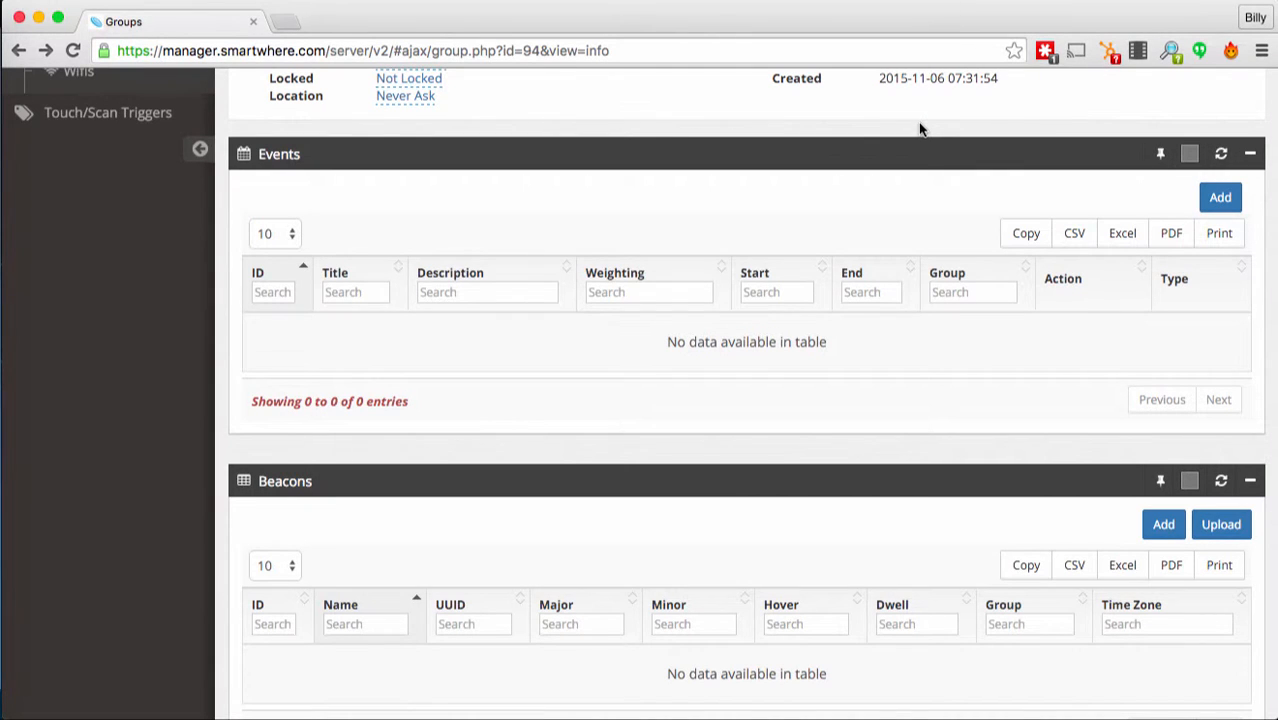
{"action": "scroll", "coordinate": [920, 126], "scroll_direction": "up", "scroll_amount": 5}
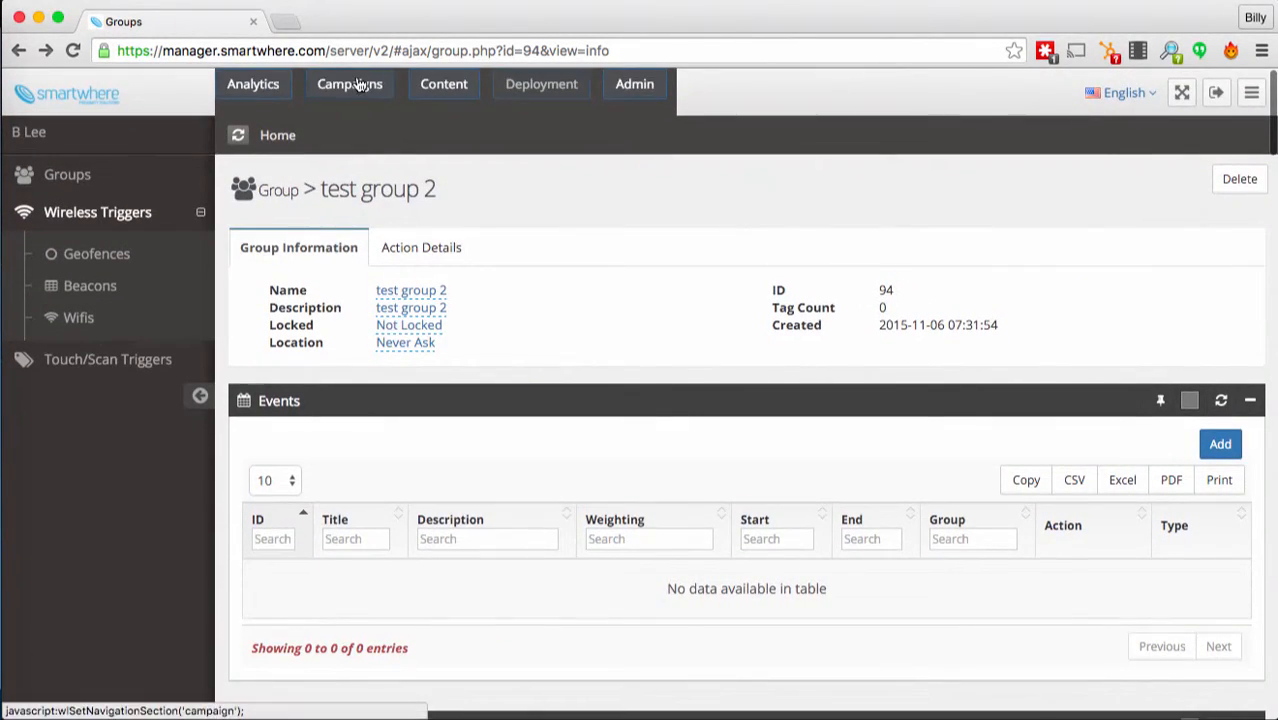
Step: View the campaign calendar for November 2015, and open the full list of campaign events
{"action": "left_click", "coordinate": [361, 86]}
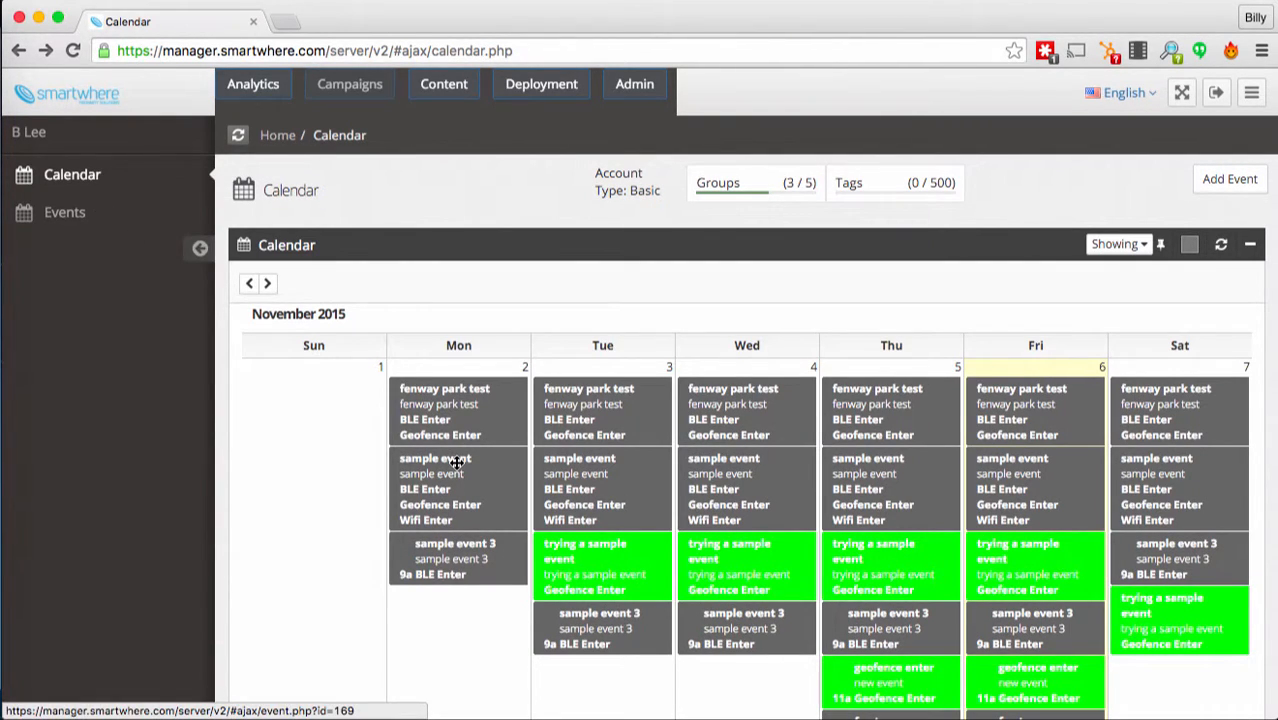
{"action": "scroll", "coordinate": [456, 462], "scroll_direction": "down", "scroll_amount": 2}
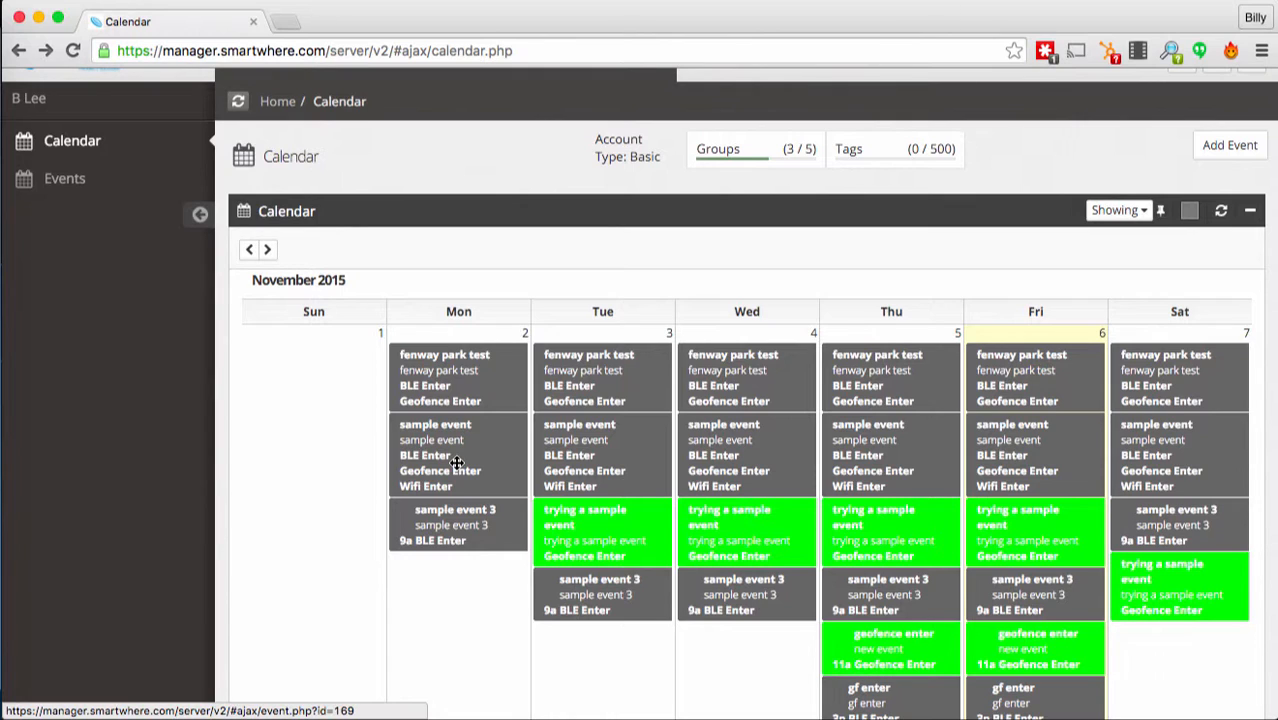
{"action": "left_click", "coordinate": [64, 180]}
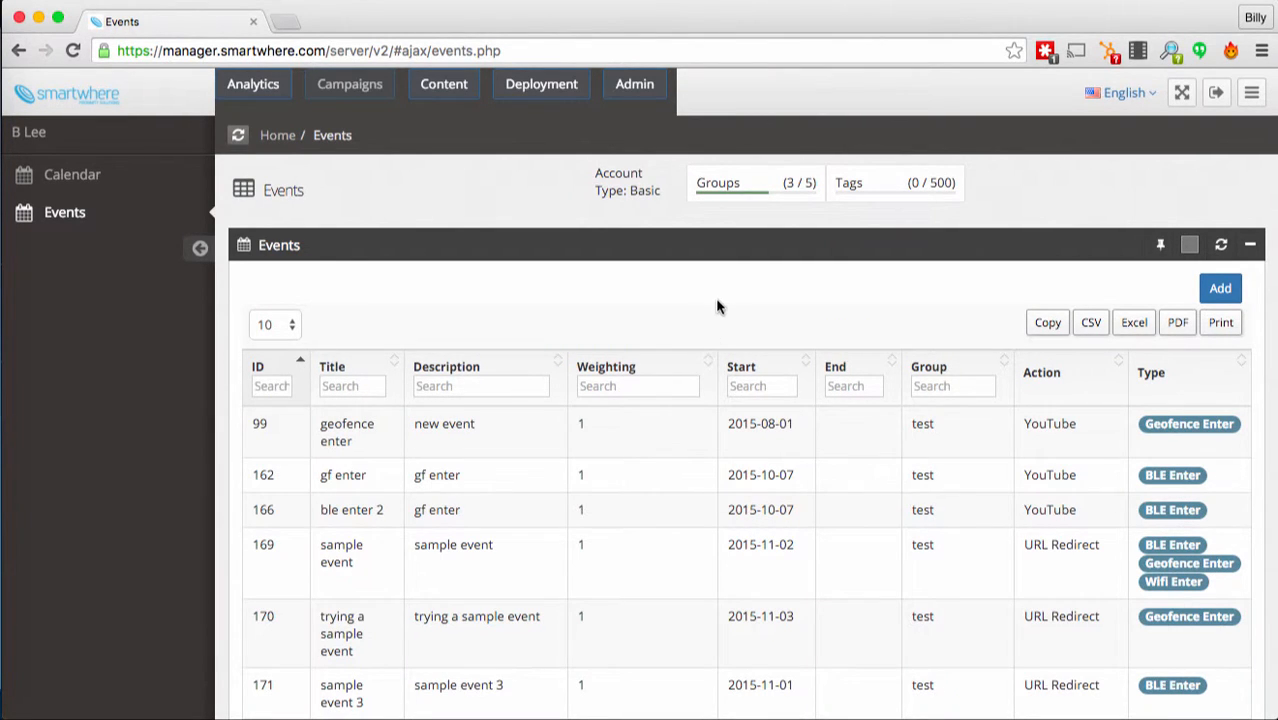
Step: Add a new campaign event with "our test event" as both its title and description
{"action": "scroll", "coordinate": [718, 305], "scroll_direction": "down", "scroll_amount": 5}
{"action": "scroll", "coordinate": [716, 300], "scroll_direction": "up", "scroll_amount": 1}
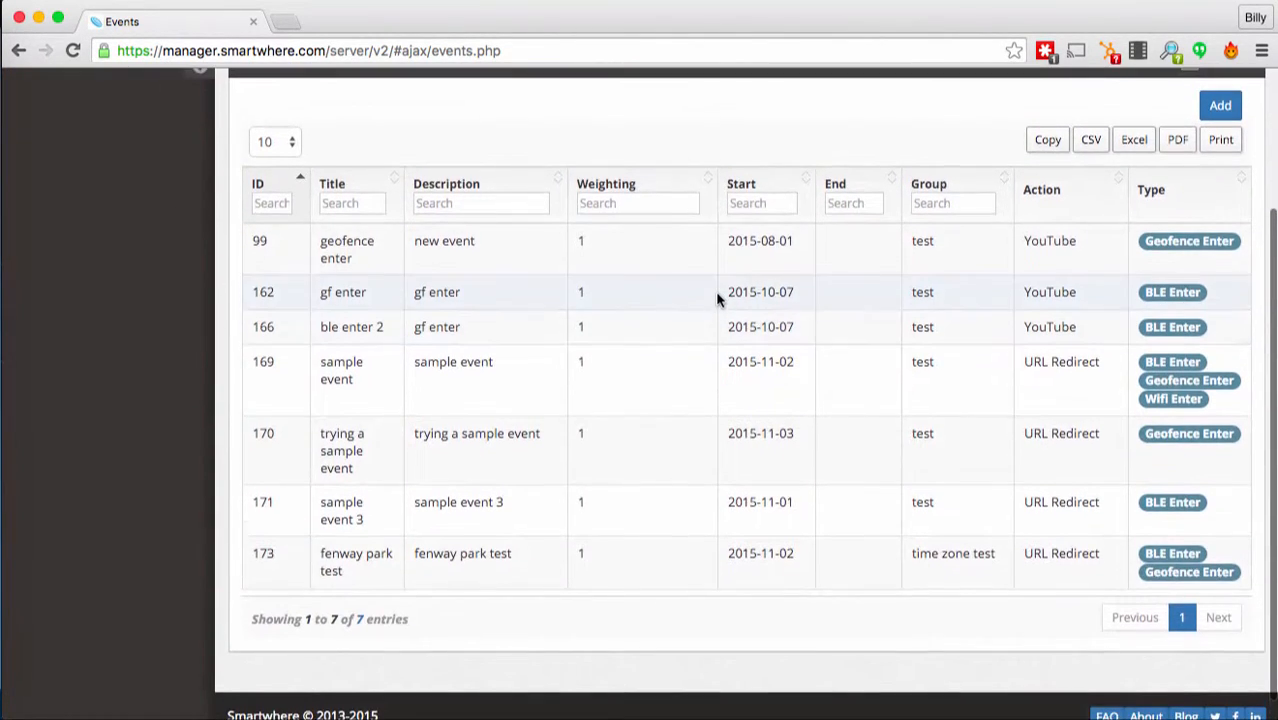
{"action": "left_click", "coordinate": [1219, 104]}
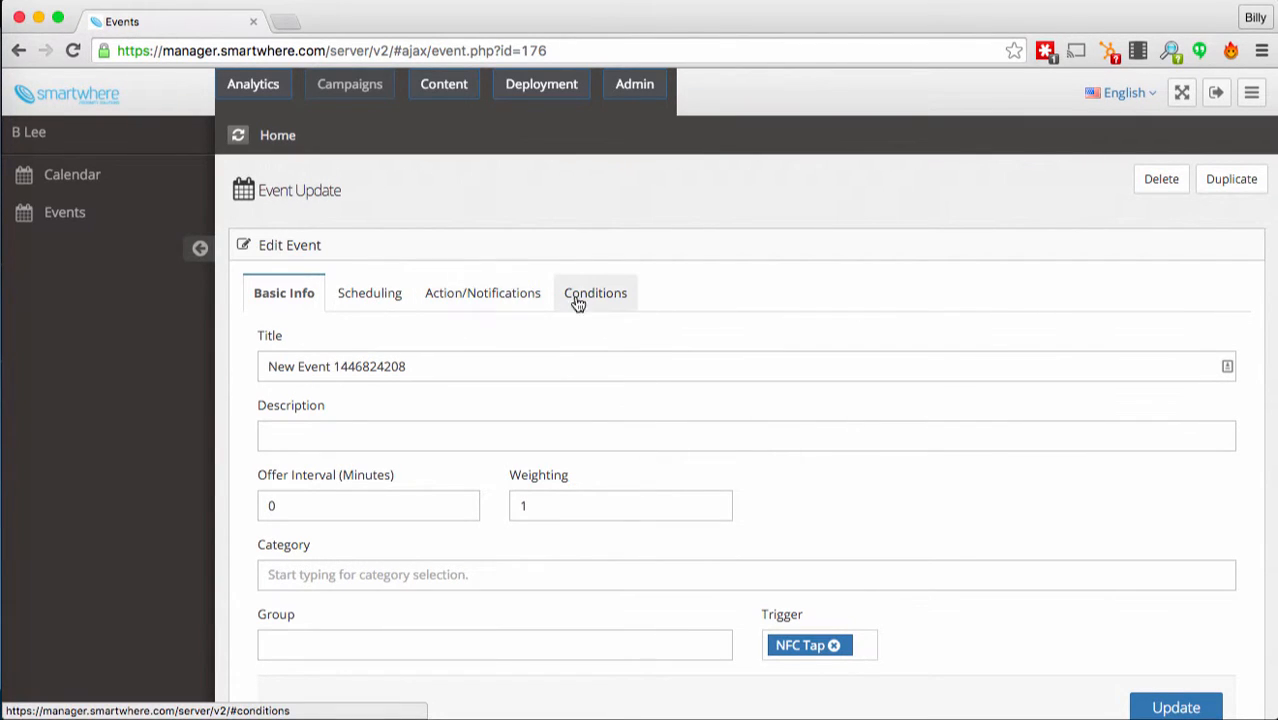
{"action": "left_click", "coordinate": [349, 367]}
{"action": "triple_click", "coordinate": [349, 367]}
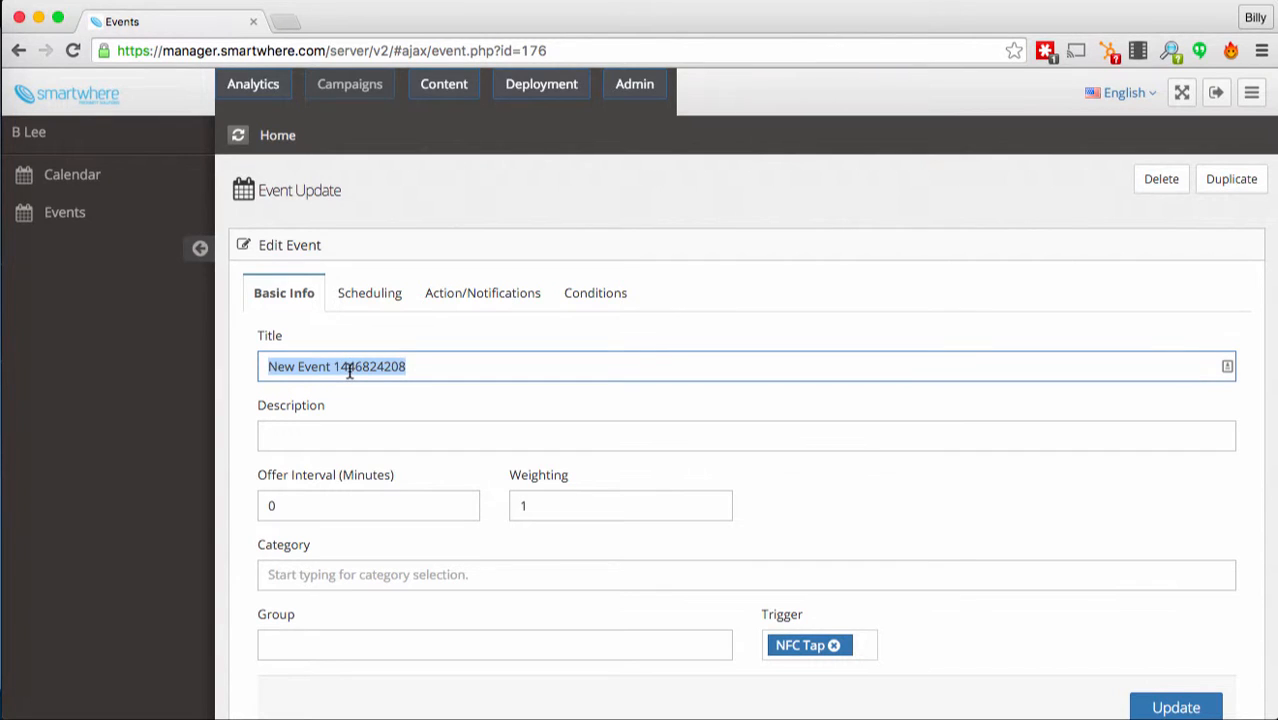
{"action": "type", "text": "our test ev"}
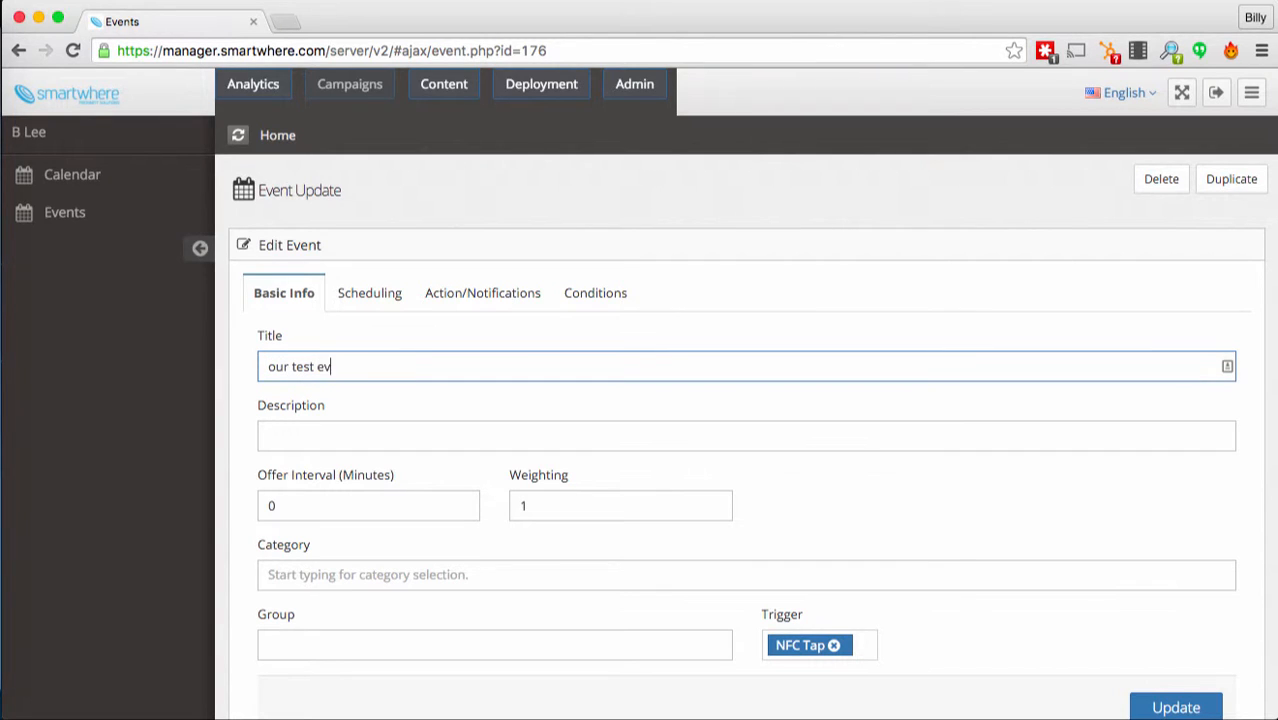
{"action": "type", "text": "ent"}
{"action": "key", "text": "Tab"}
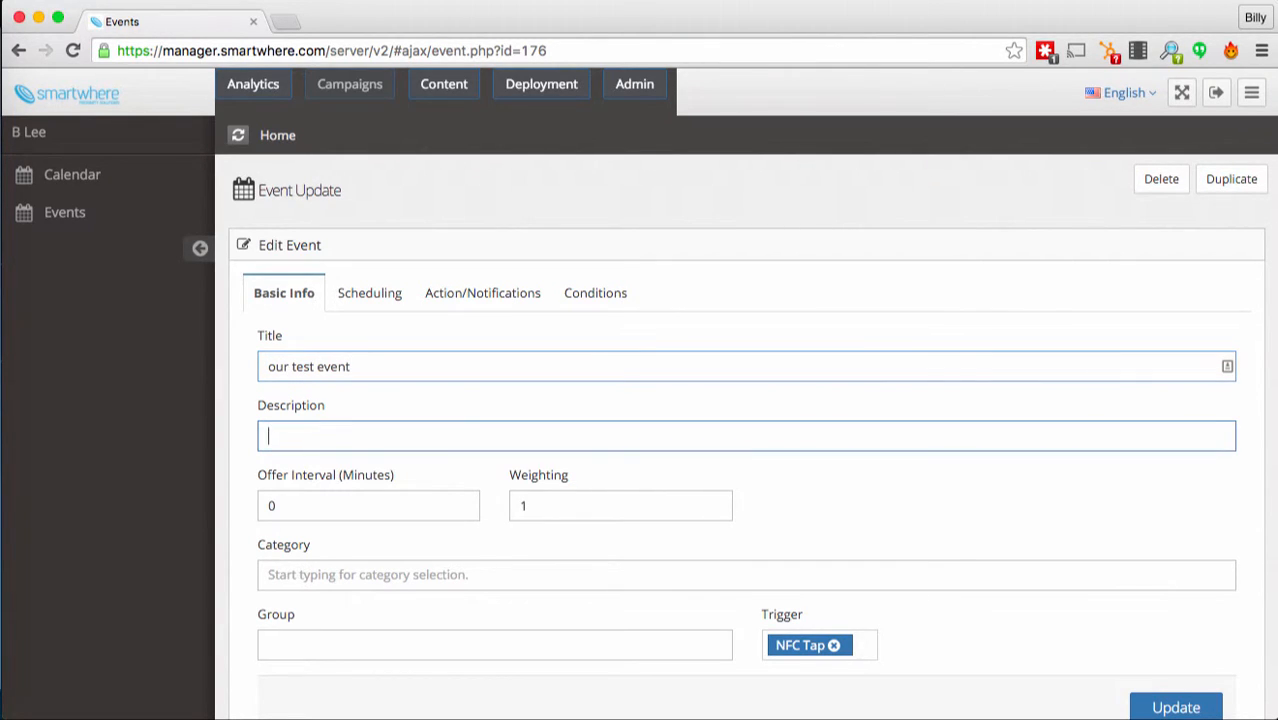
{"action": "type", "text": "our test event"}
{"action": "key", "text": "Tab"}
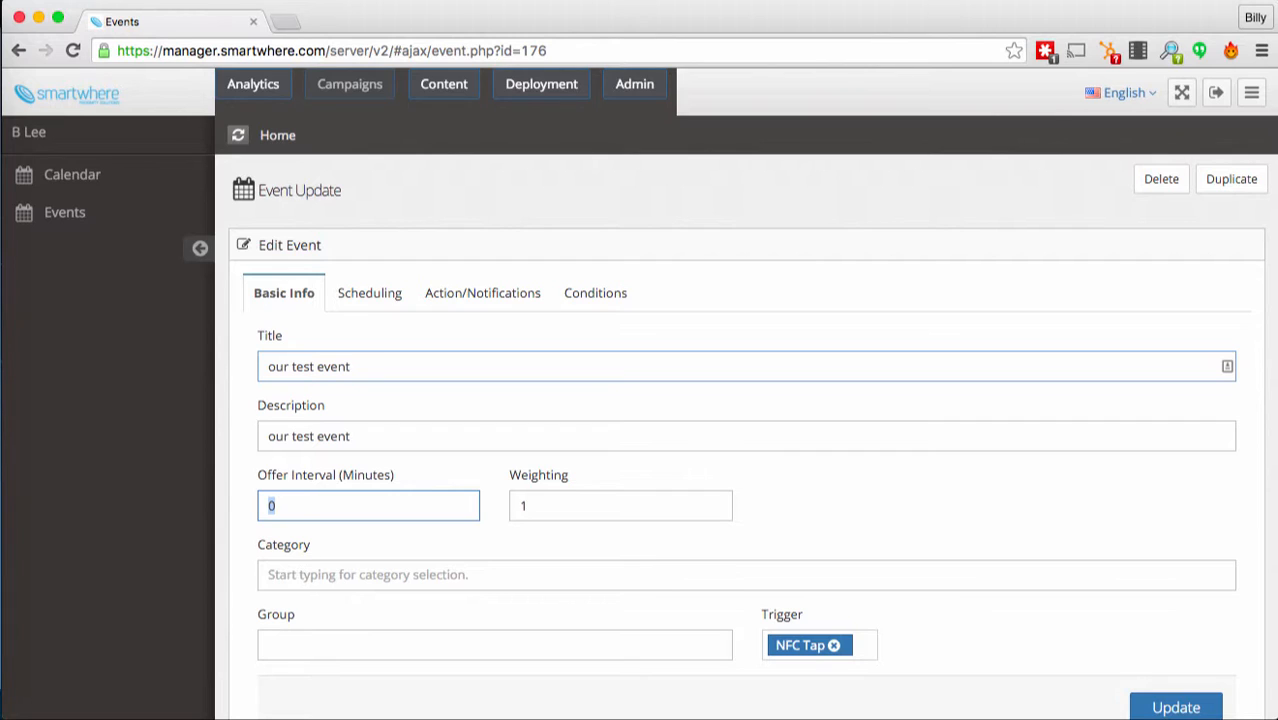
Step: Set the event's offer interval to 60 minutes and its category to /Travel & Tourism/Tourist Attractions & Destinations
{"action": "type", "text": "60"}
{"action": "key", "text": "Tab"}
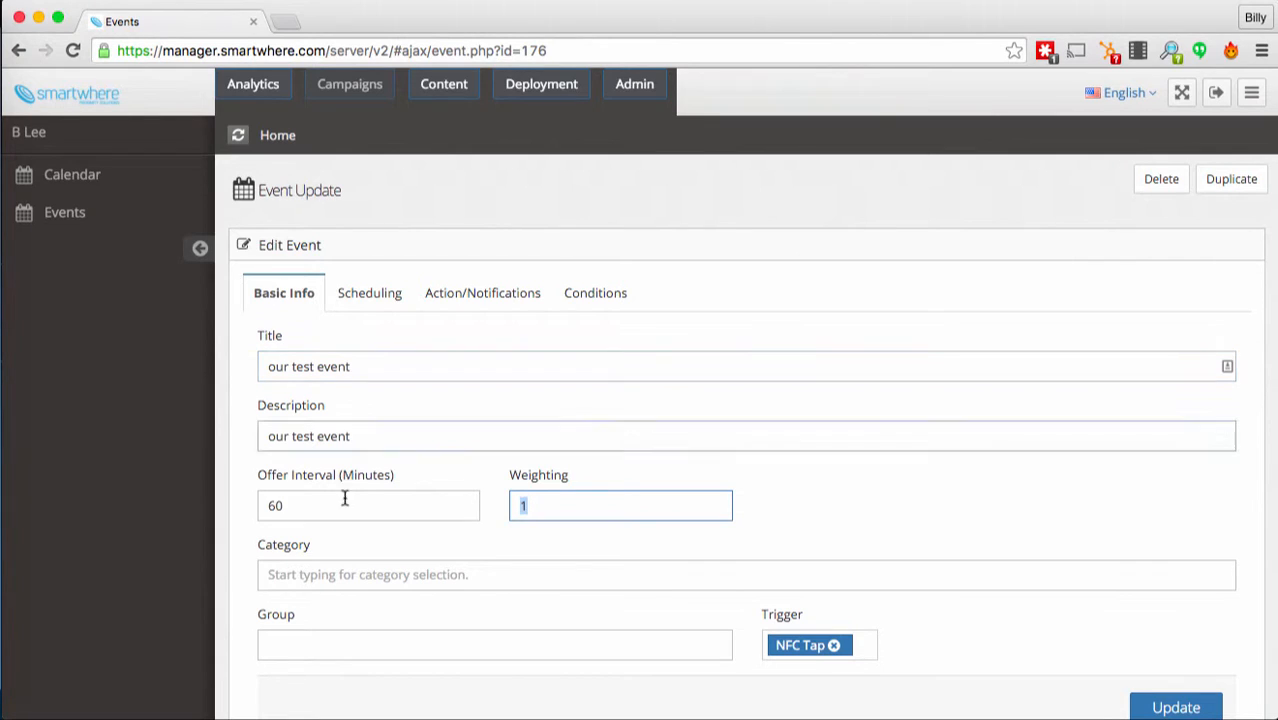
{"action": "left_click", "coordinate": [390, 567]}
{"action": "type", "text": "t"}
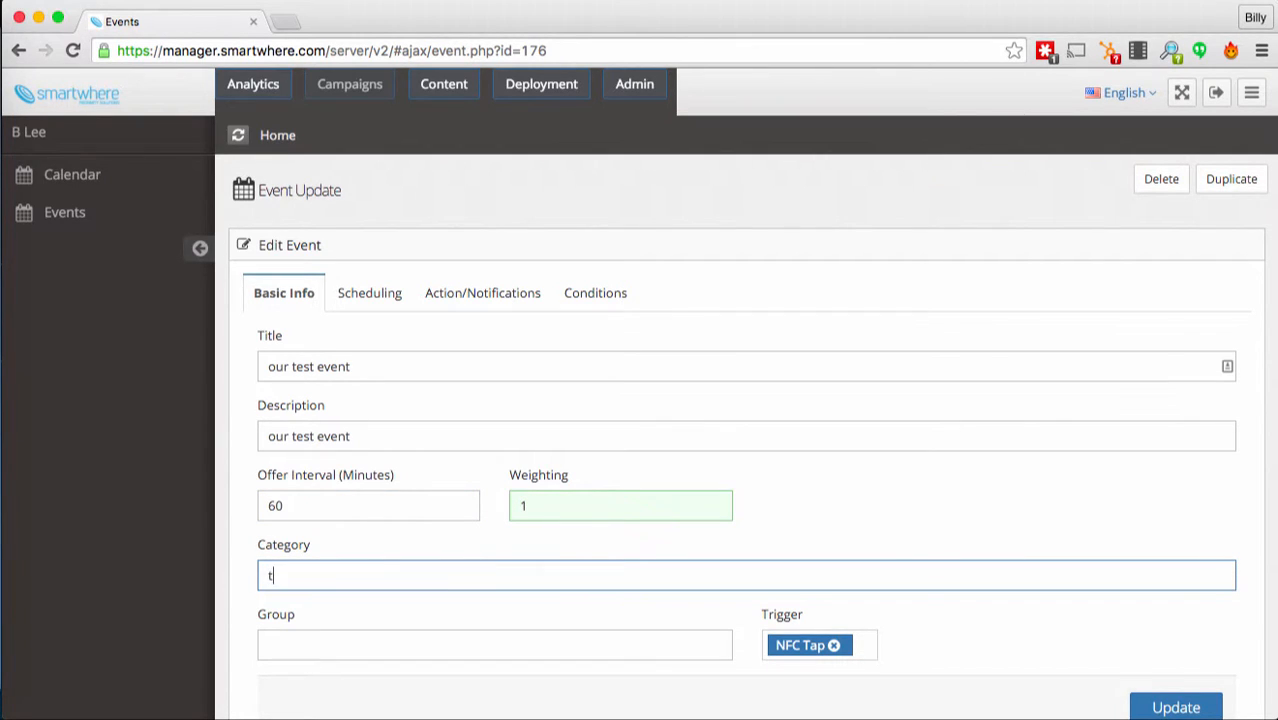
{"action": "type", "text": "ravel"}
{"action": "scroll", "coordinate": [392, 566], "scroll_direction": "down", "scroll_amount": 3}
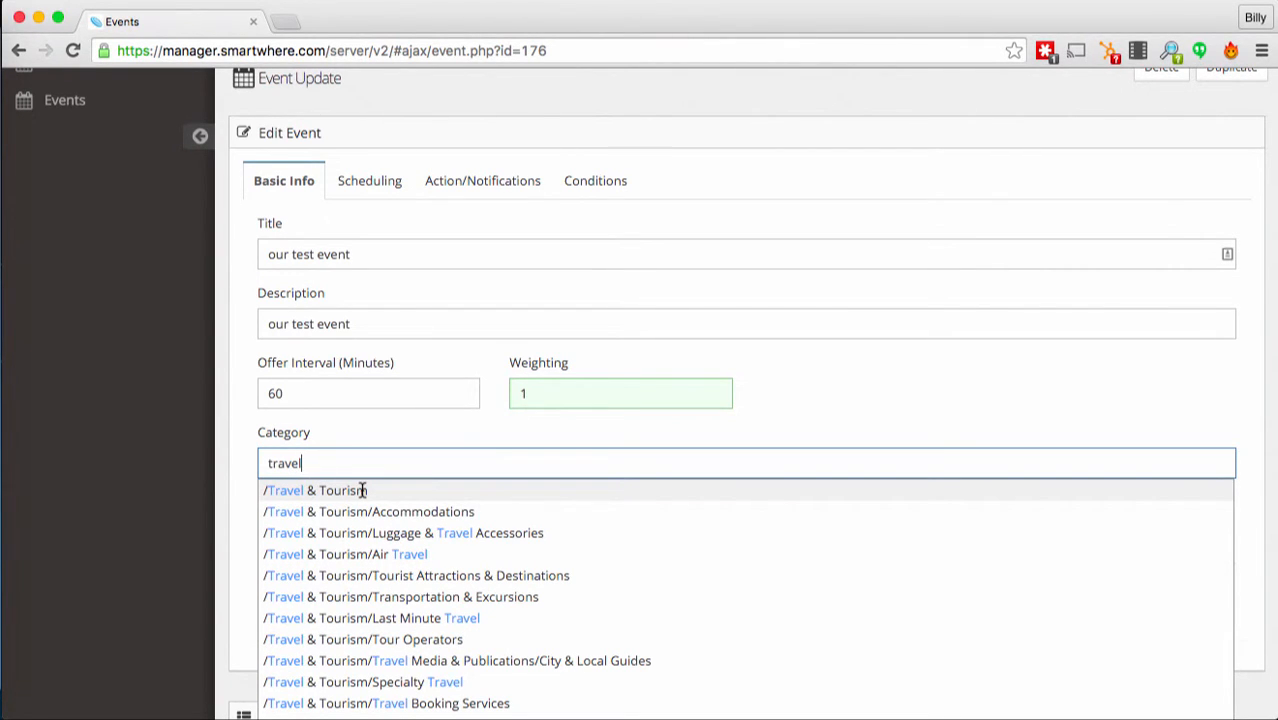
{"action": "left_click", "coordinate": [359, 573]}
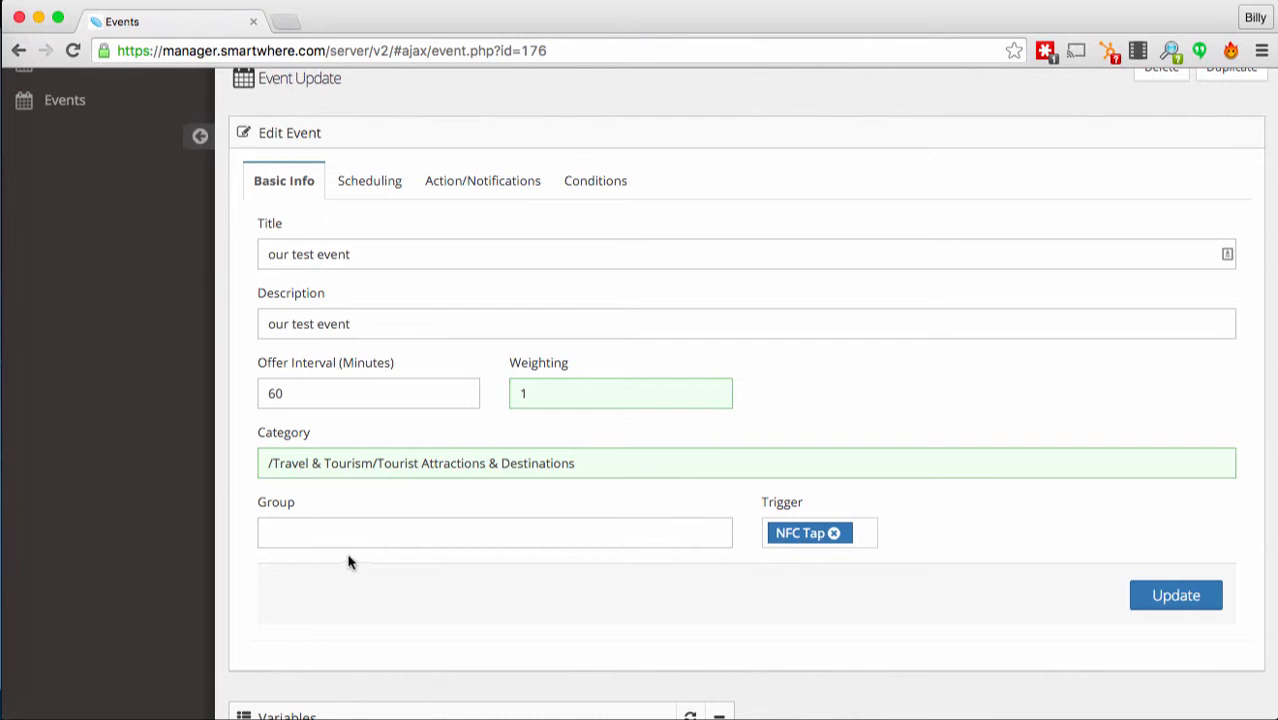
Step: Assign the event to "test group 2" and replace its NFC Tap trigger with Geofence Enter
{"action": "left_click", "coordinate": [378, 530]}
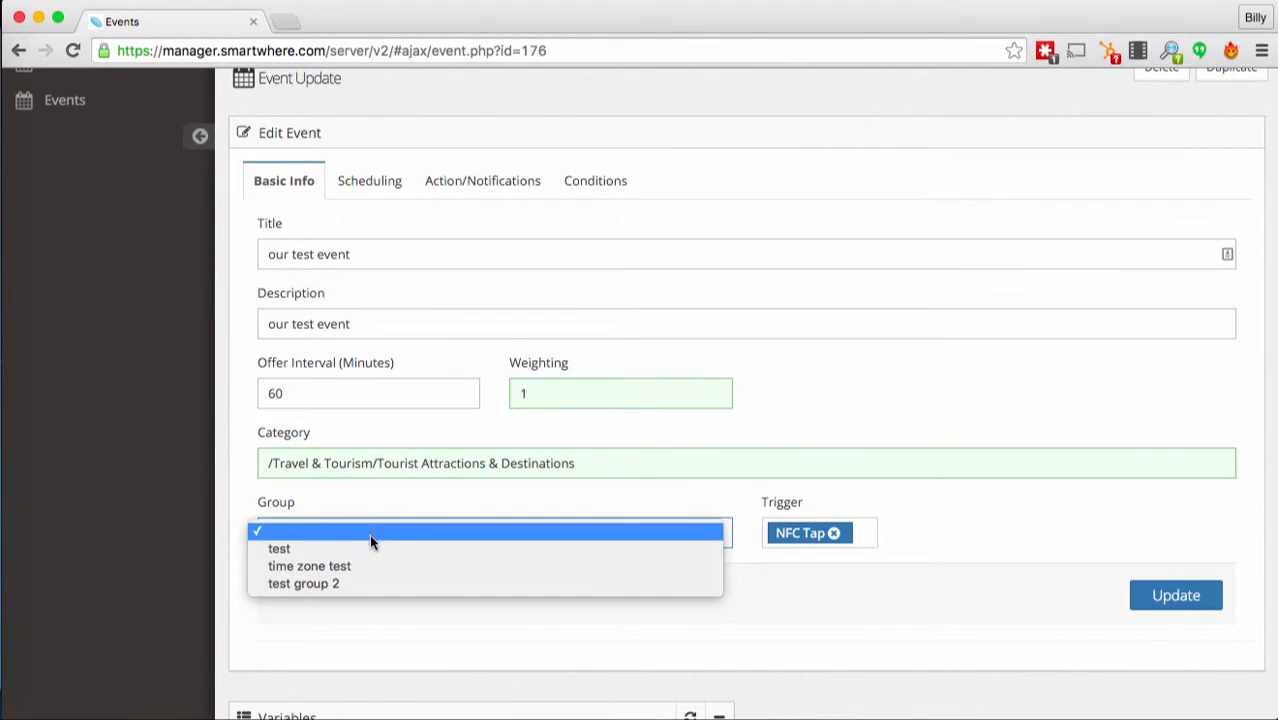
{"action": "left_click", "coordinate": [337, 583]}
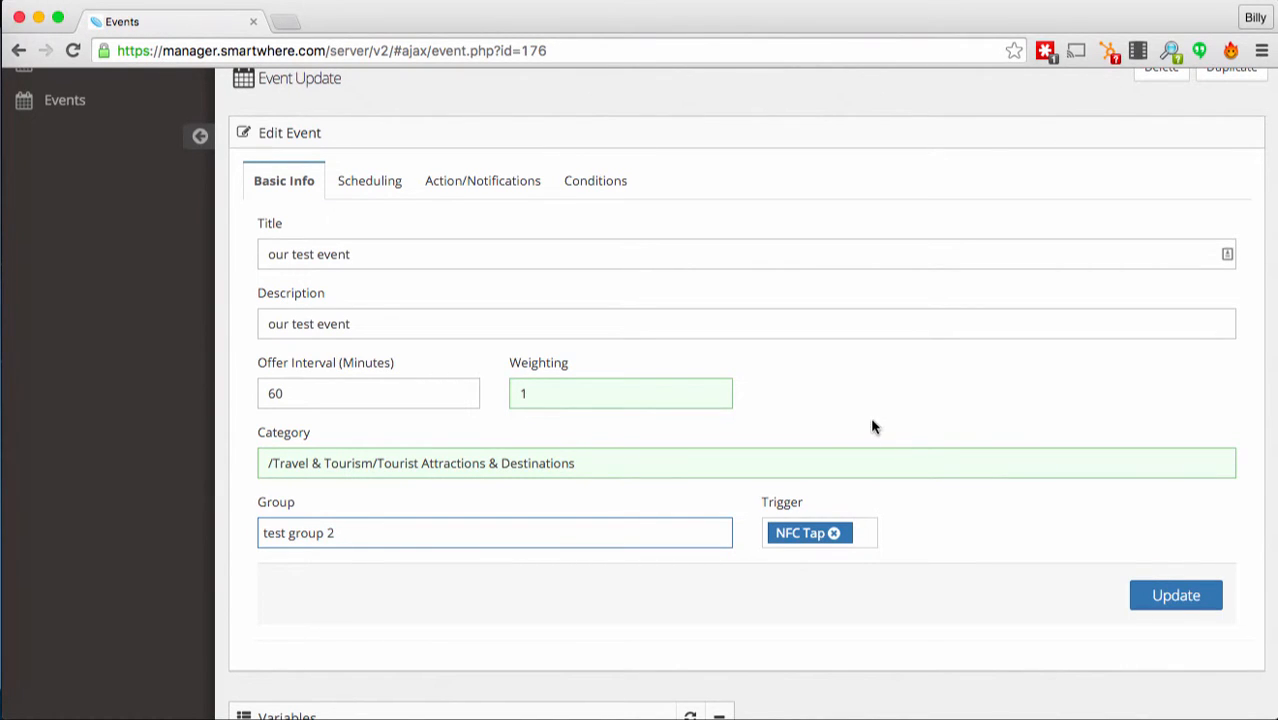
{"action": "left_click", "coordinate": [832, 534]}
{"action": "left_click", "coordinate": [834, 535]}
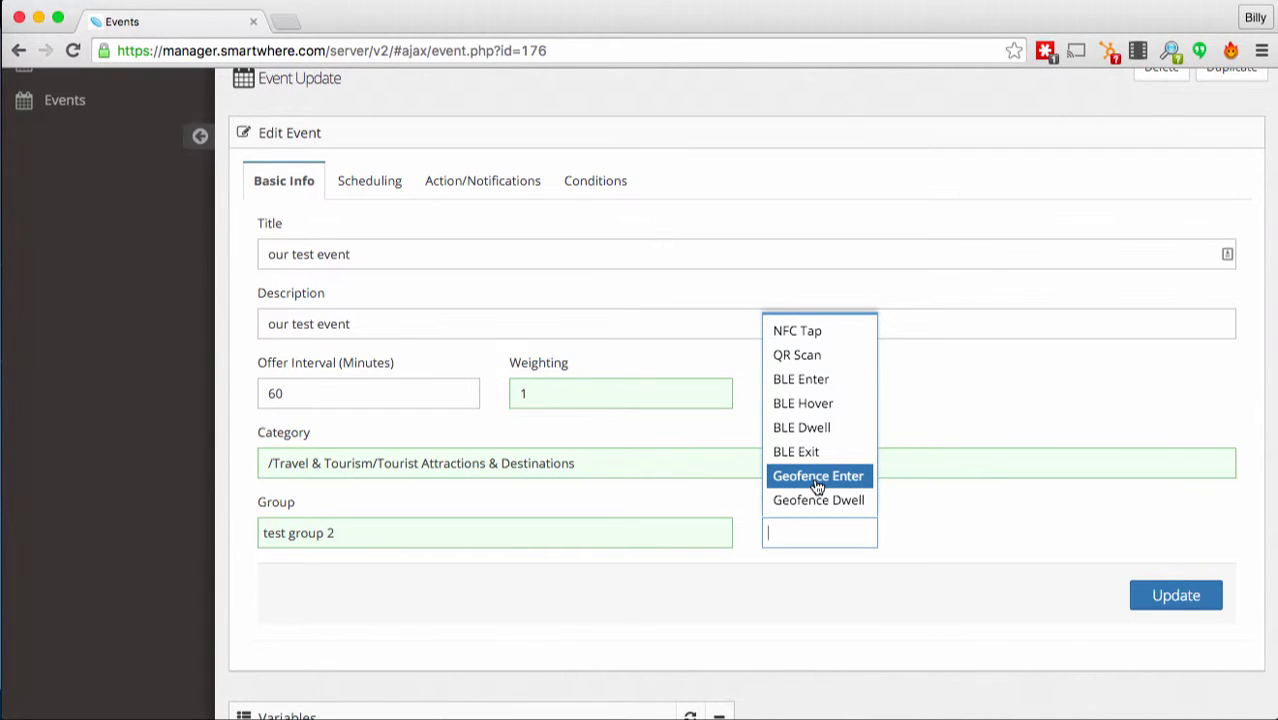
{"action": "left_click", "coordinate": [818, 486]}
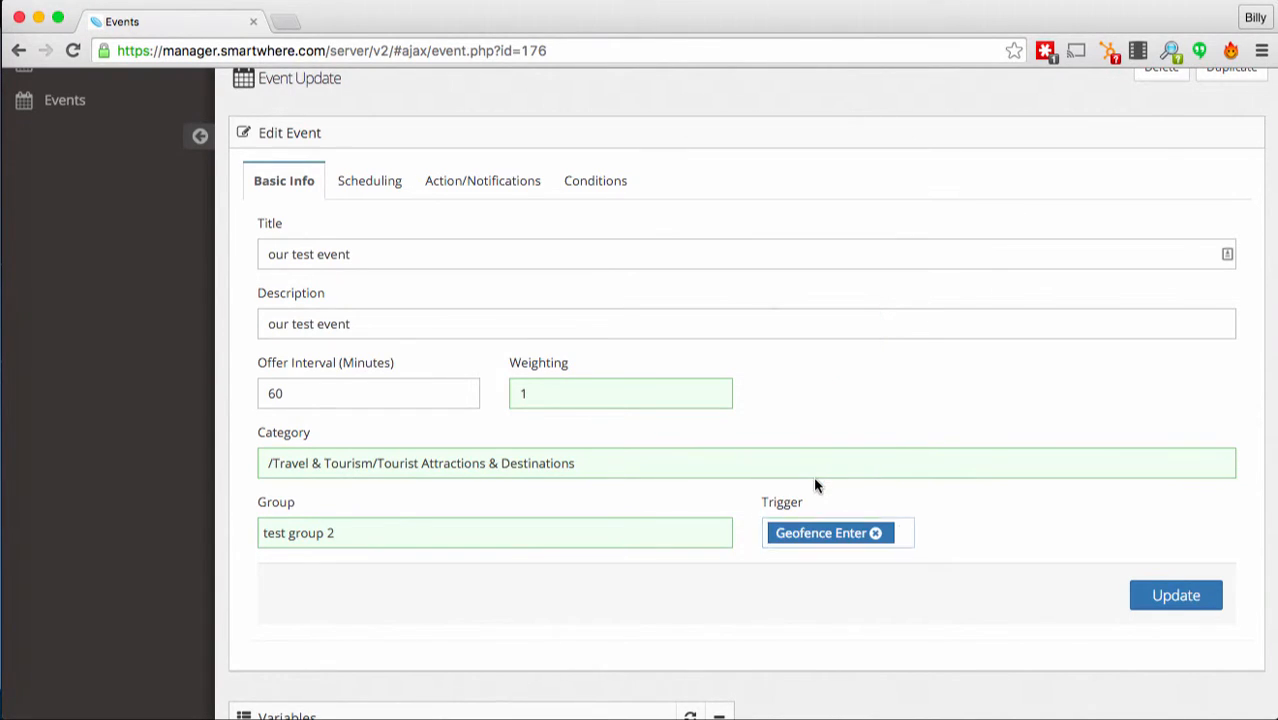
Step: Add Wifi Enter as a second trigger and save the event's basic info
{"action": "left_click", "coordinate": [900, 533]}
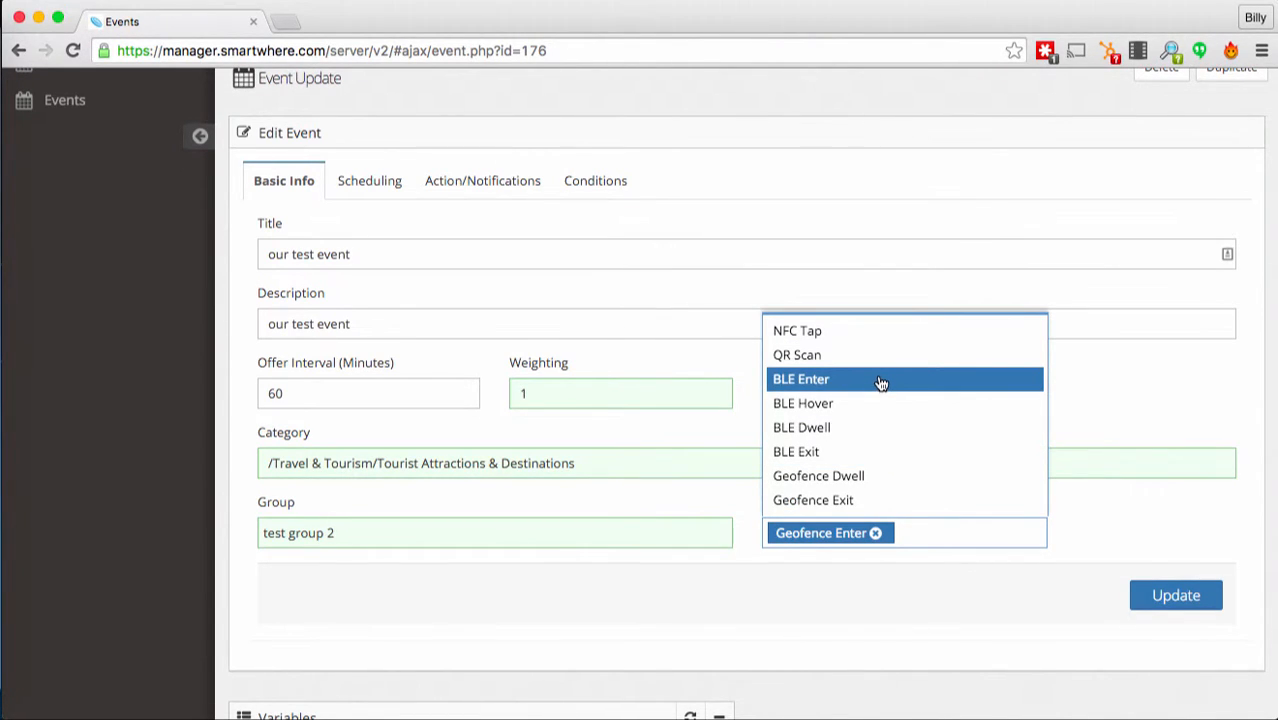
{"action": "scroll", "coordinate": [880, 383], "scroll_direction": "down", "scroll_amount": 3}
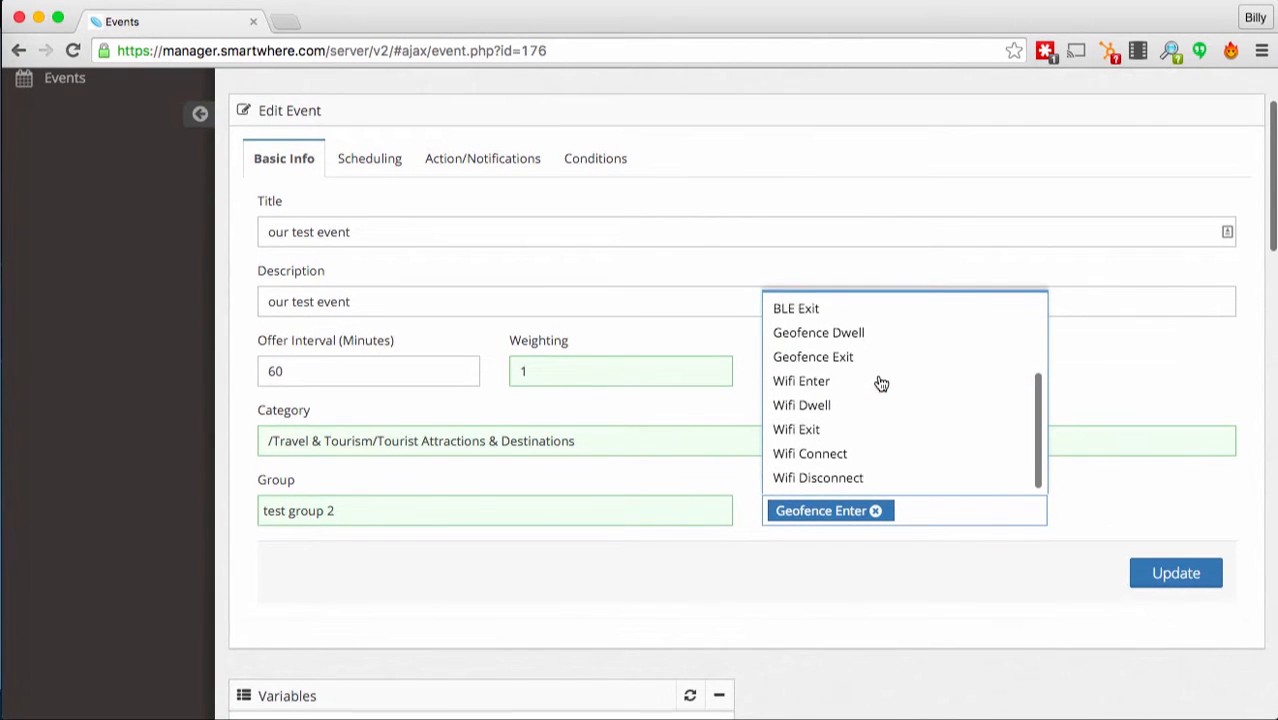
{"action": "left_click", "coordinate": [847, 380]}
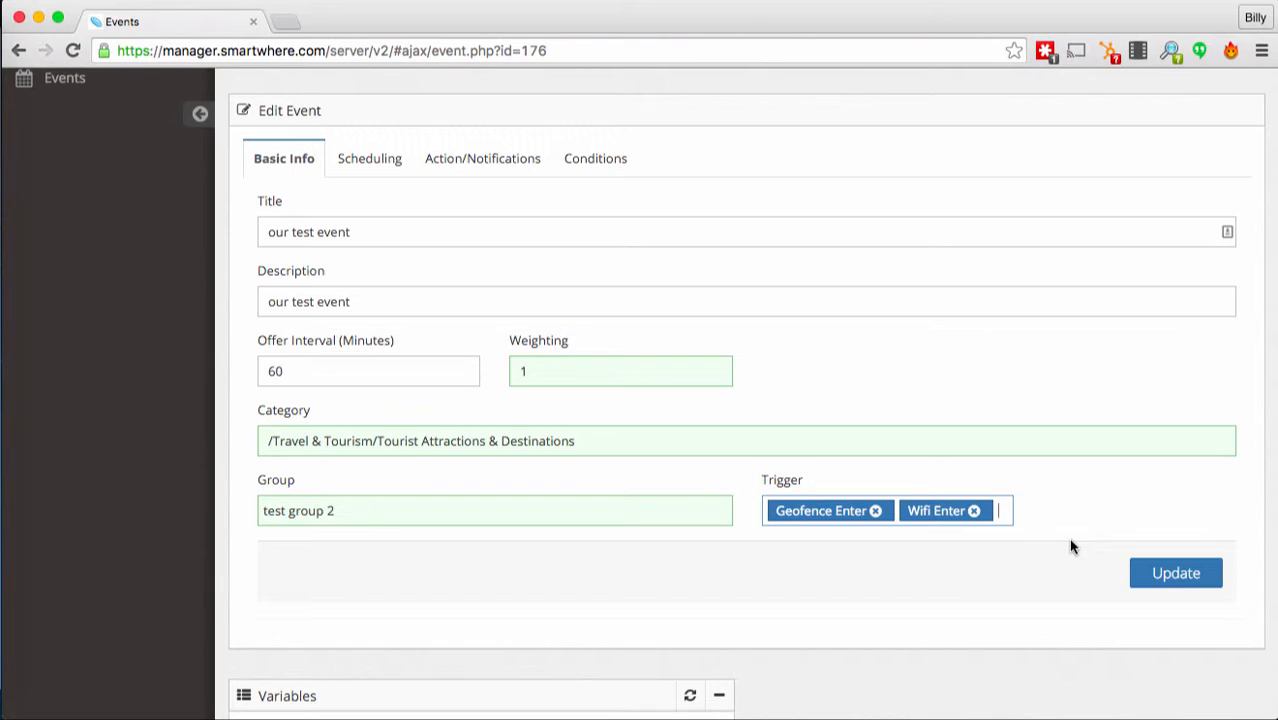
{"action": "left_click", "coordinate": [1150, 580]}
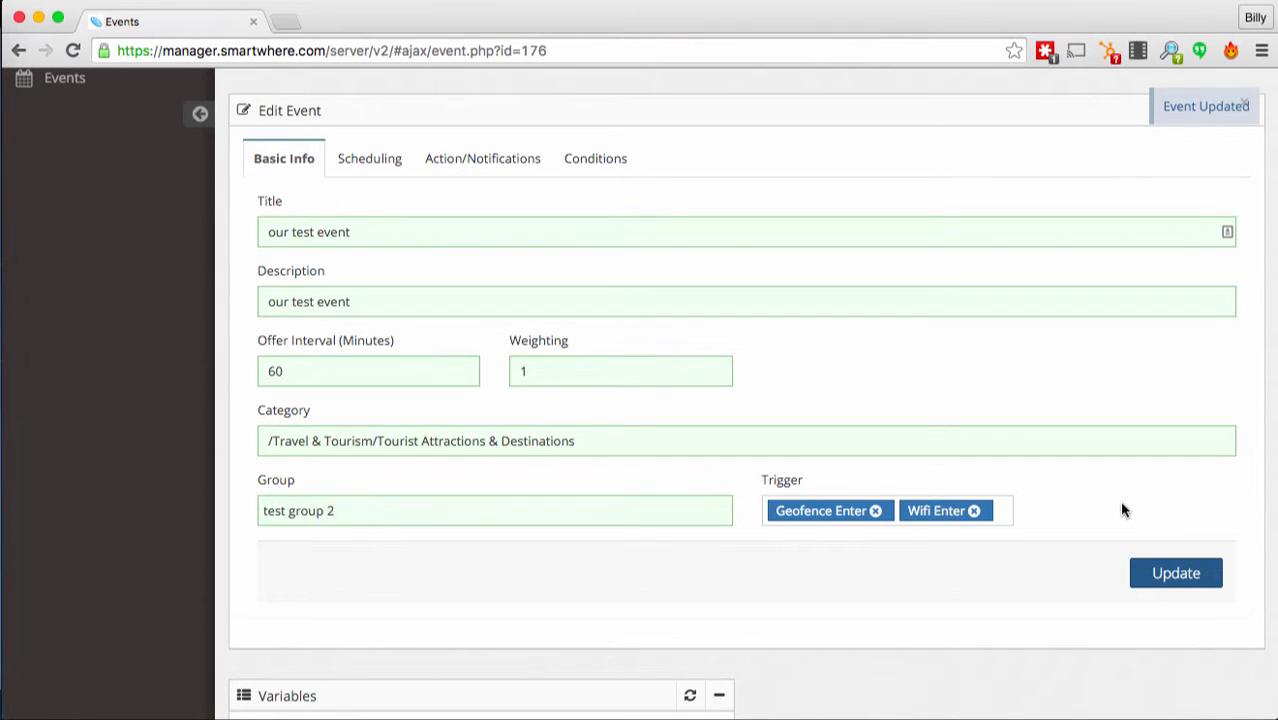
{"action": "left_click", "coordinate": [1182, 116]}
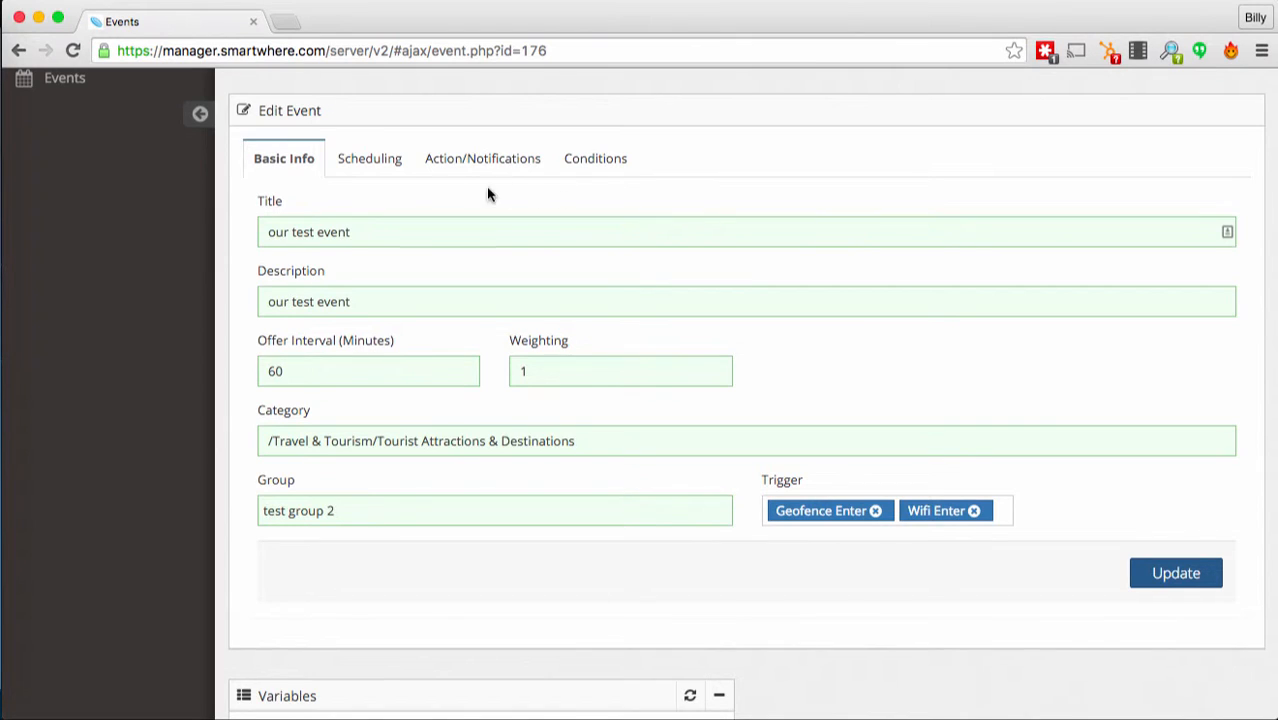
Step: Schedule the event to start on 2015-11-06 with a start time of 10:00
{"action": "left_click", "coordinate": [367, 162]}
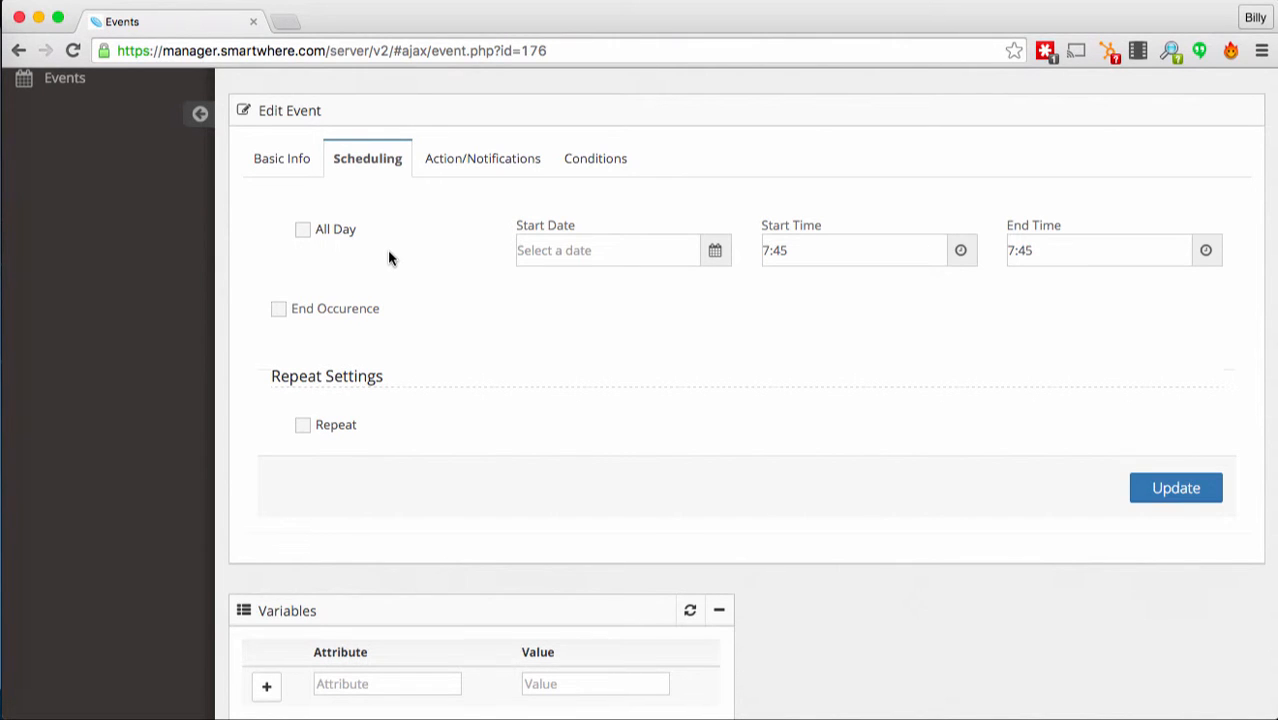
{"action": "left_click", "coordinate": [559, 252]}
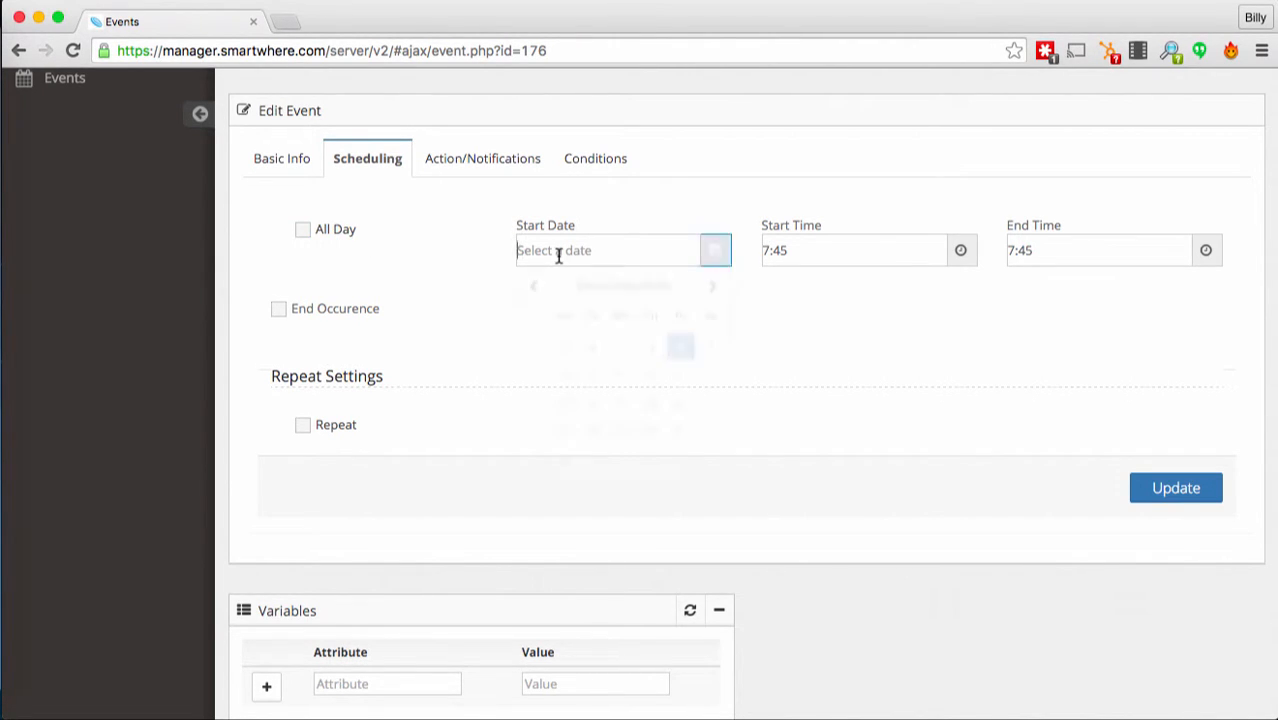
{"action": "left_click", "coordinate": [680, 350]}
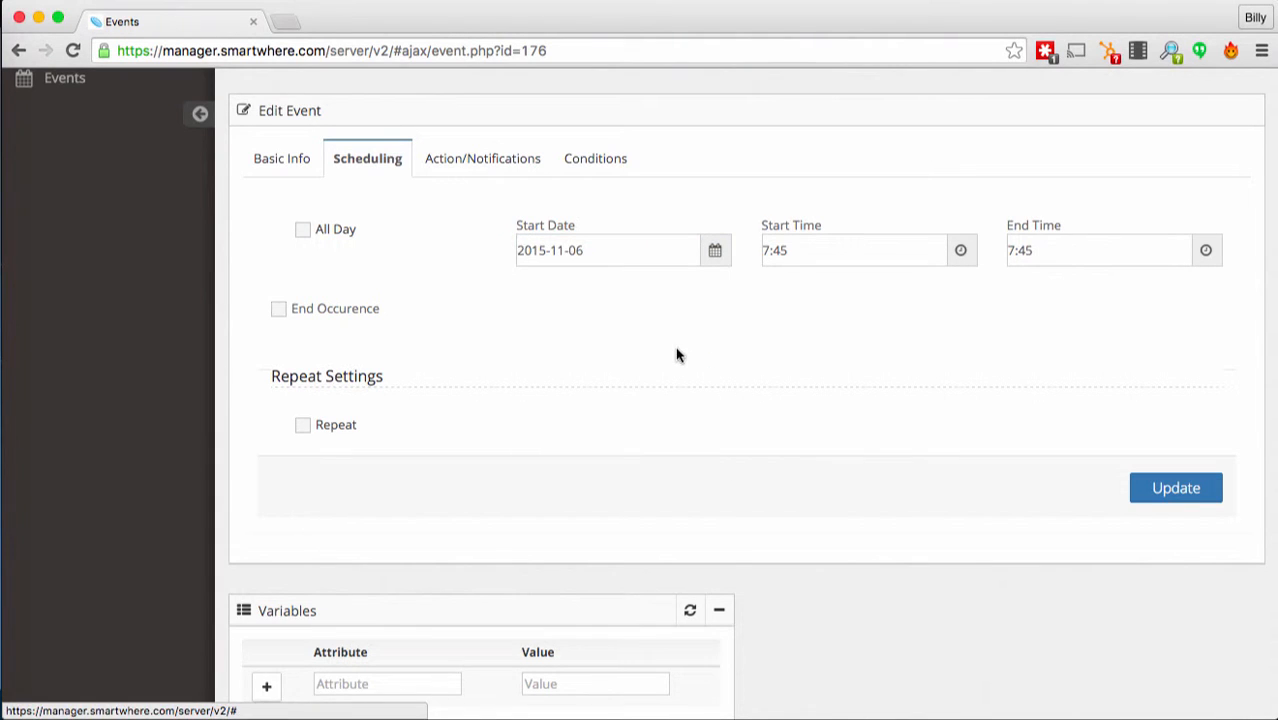
{"action": "left_click", "coordinate": [842, 258]}
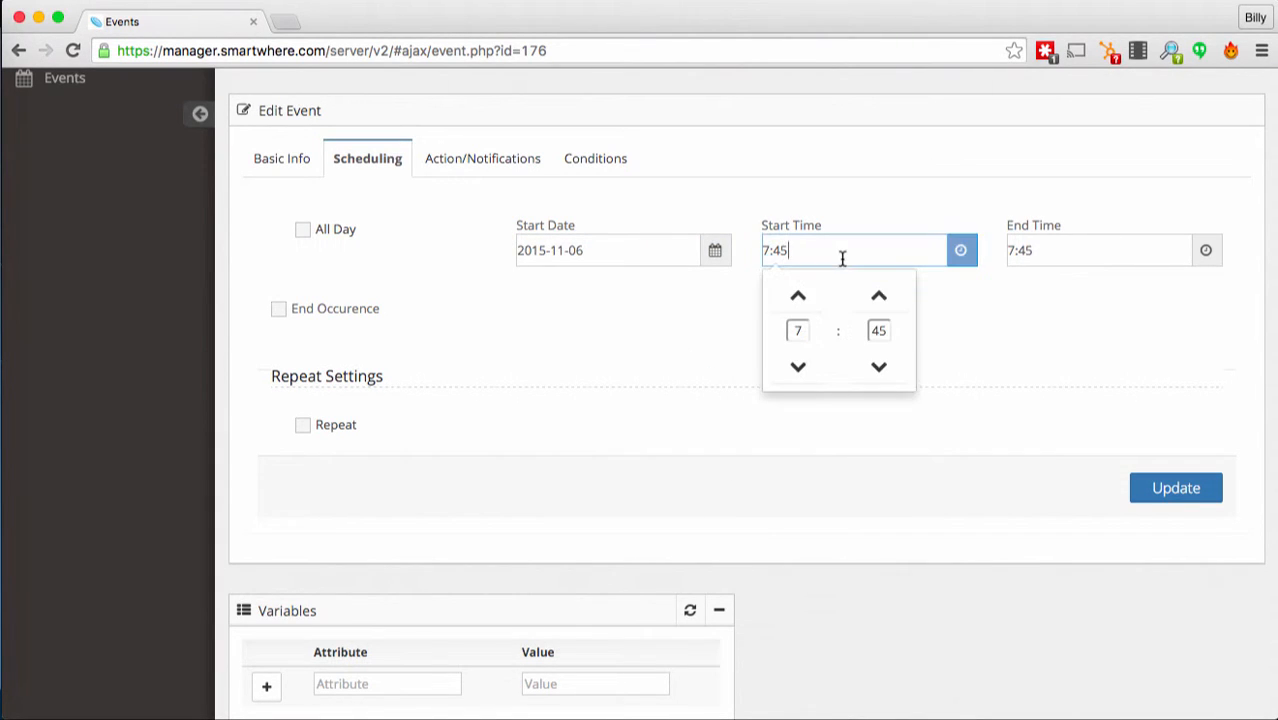
{"action": "left_click", "coordinate": [797, 296]}
{"action": "left_click", "coordinate": [797, 296]}
{"action": "left_click", "coordinate": [797, 296]}
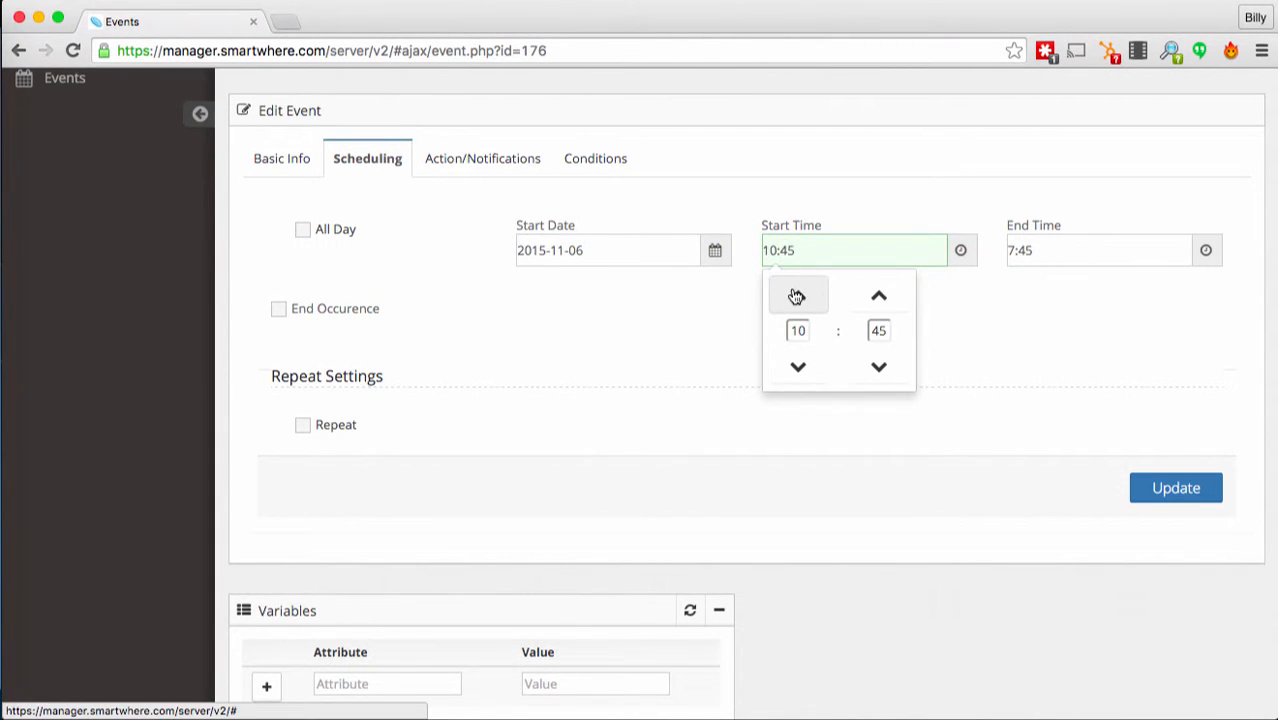
{"action": "left_click", "coordinate": [877, 305]}
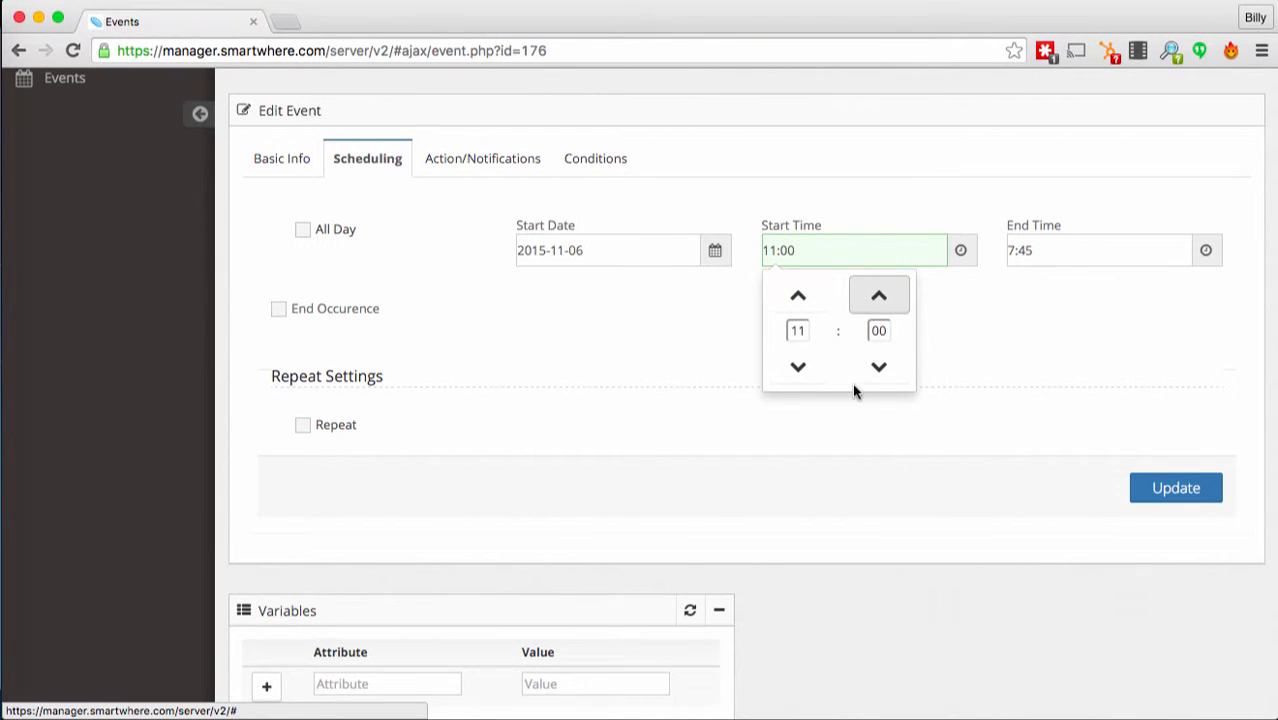
{"action": "left_click", "coordinate": [798, 368]}
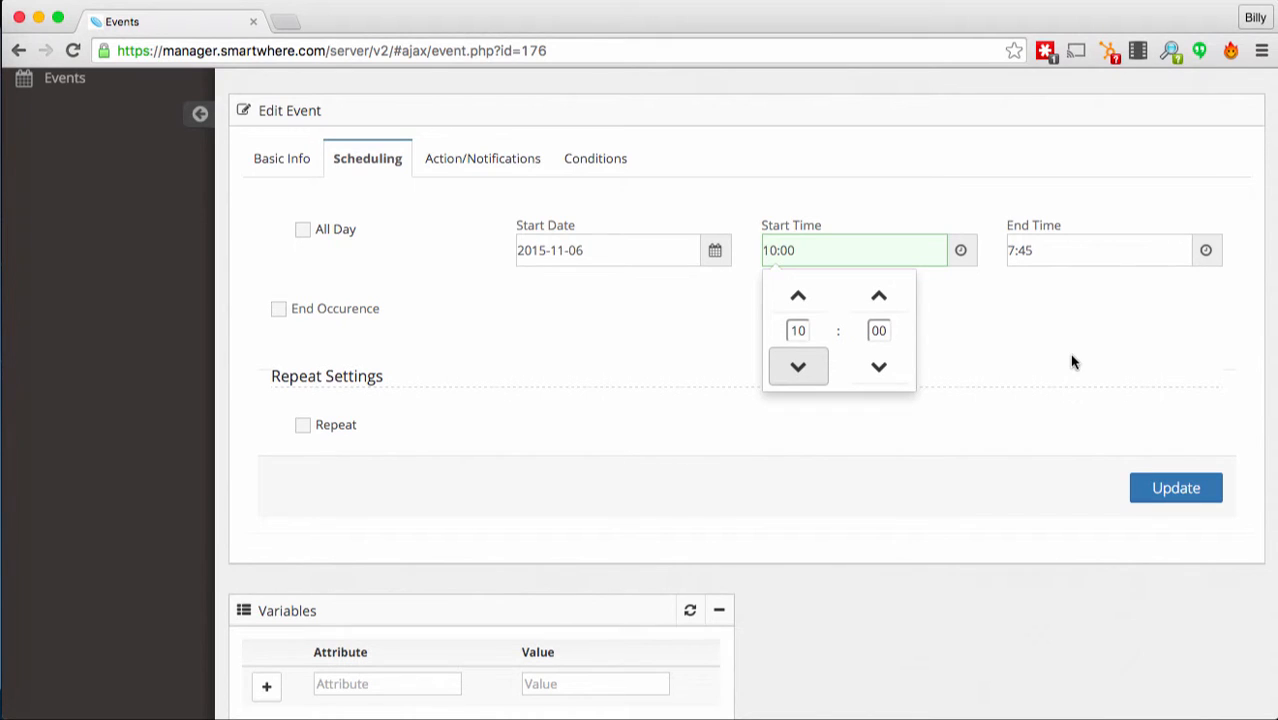
Step: Set the event's end time to 8:00 and end its occurrence on 2015-11-20
{"action": "left_click", "coordinate": [1105, 250]}
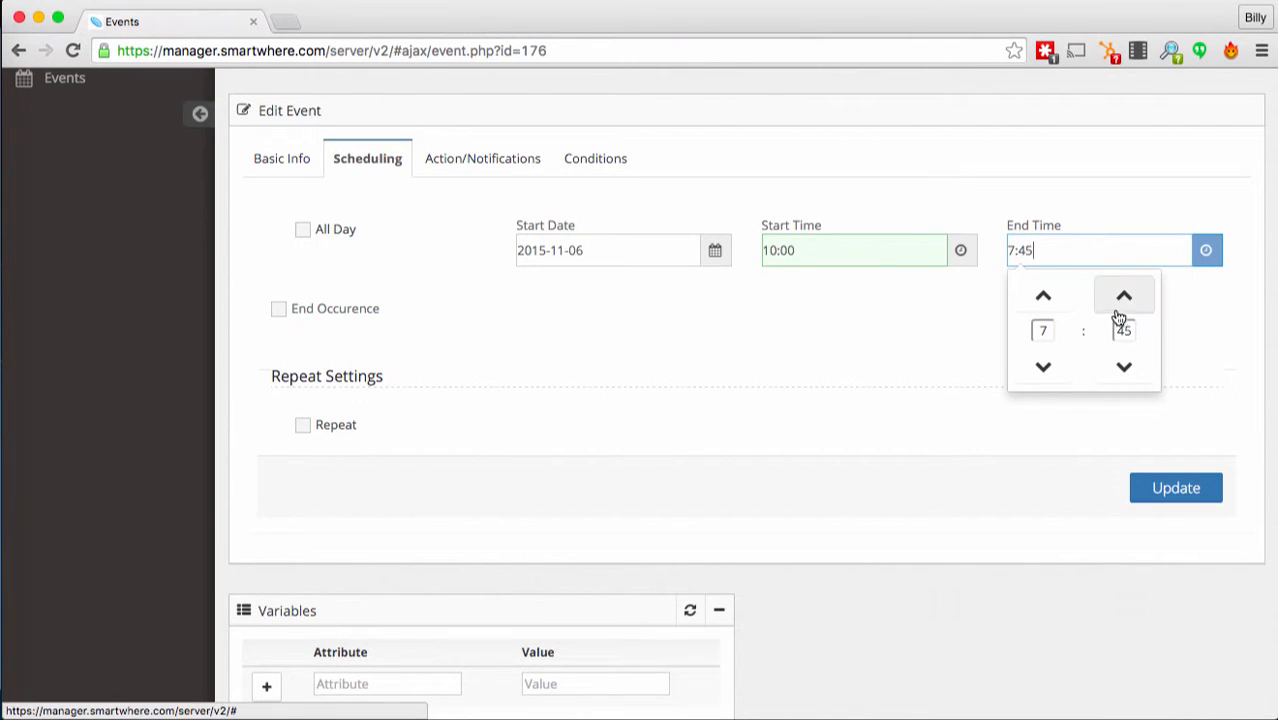
{"action": "left_click", "coordinate": [1123, 297]}
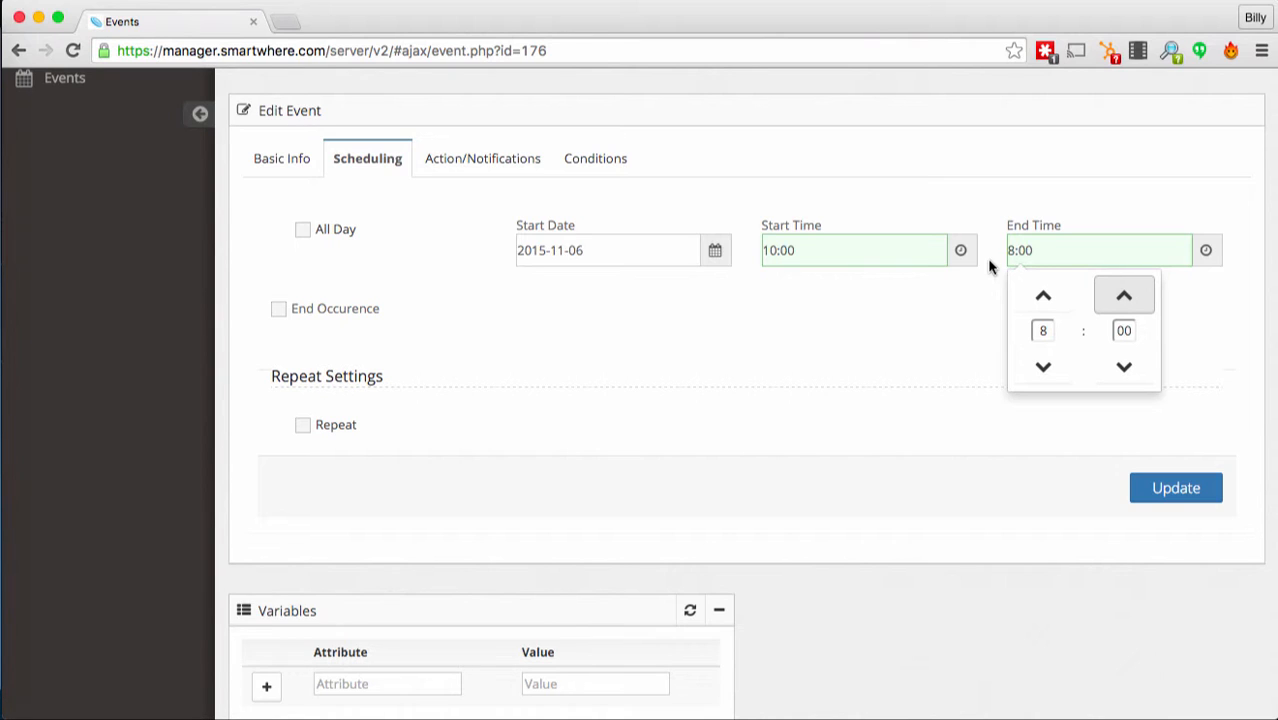
{"action": "left_click", "coordinate": [614, 365]}
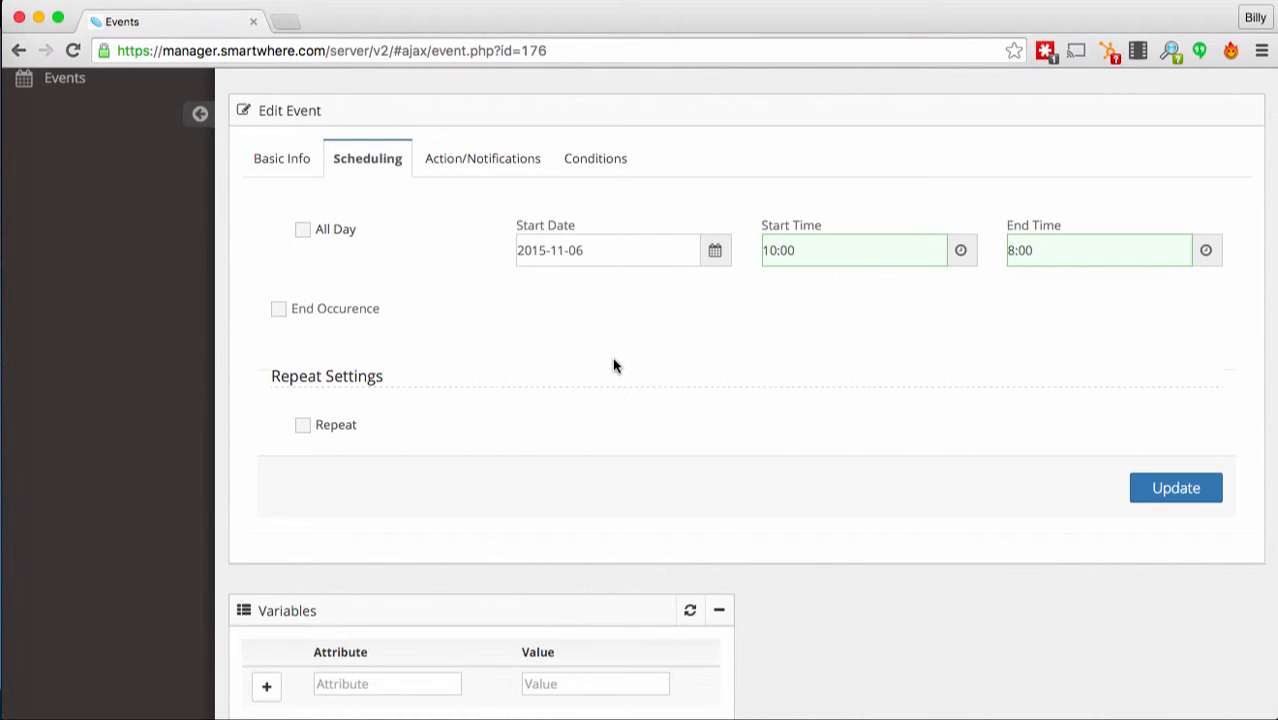
{"action": "left_click", "coordinate": [280, 312]}
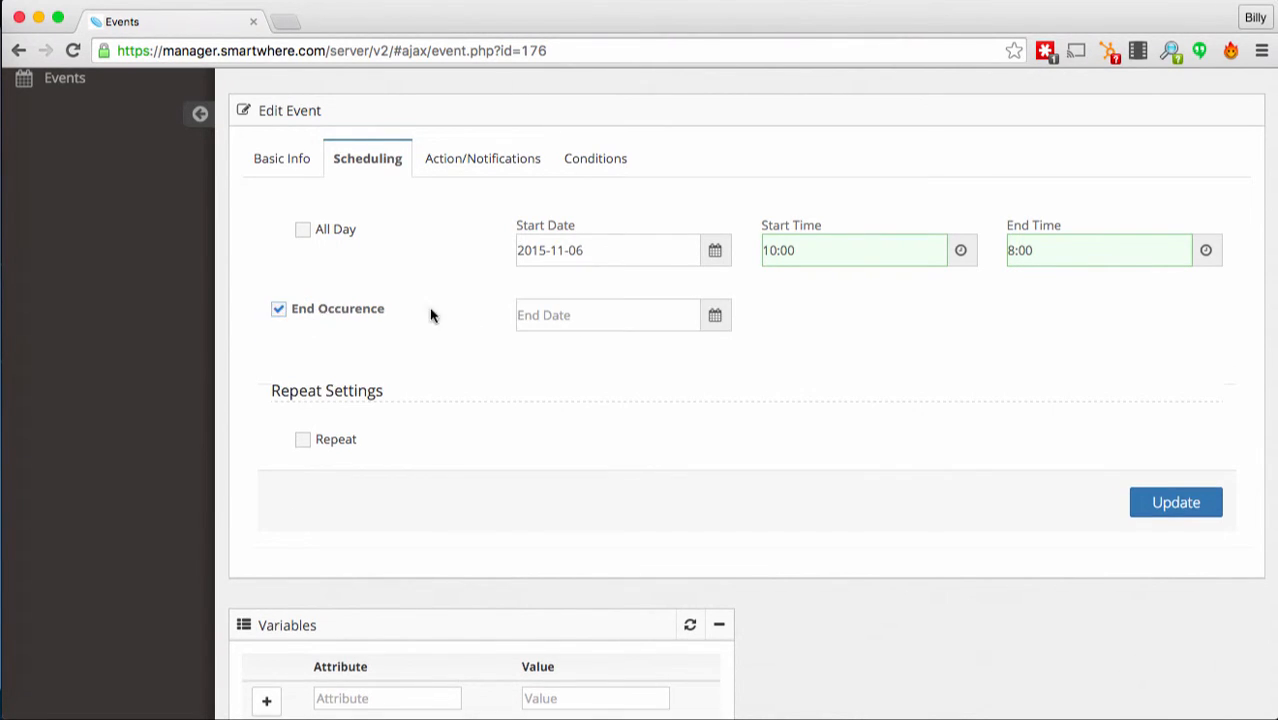
{"action": "left_click", "coordinate": [590, 318]}
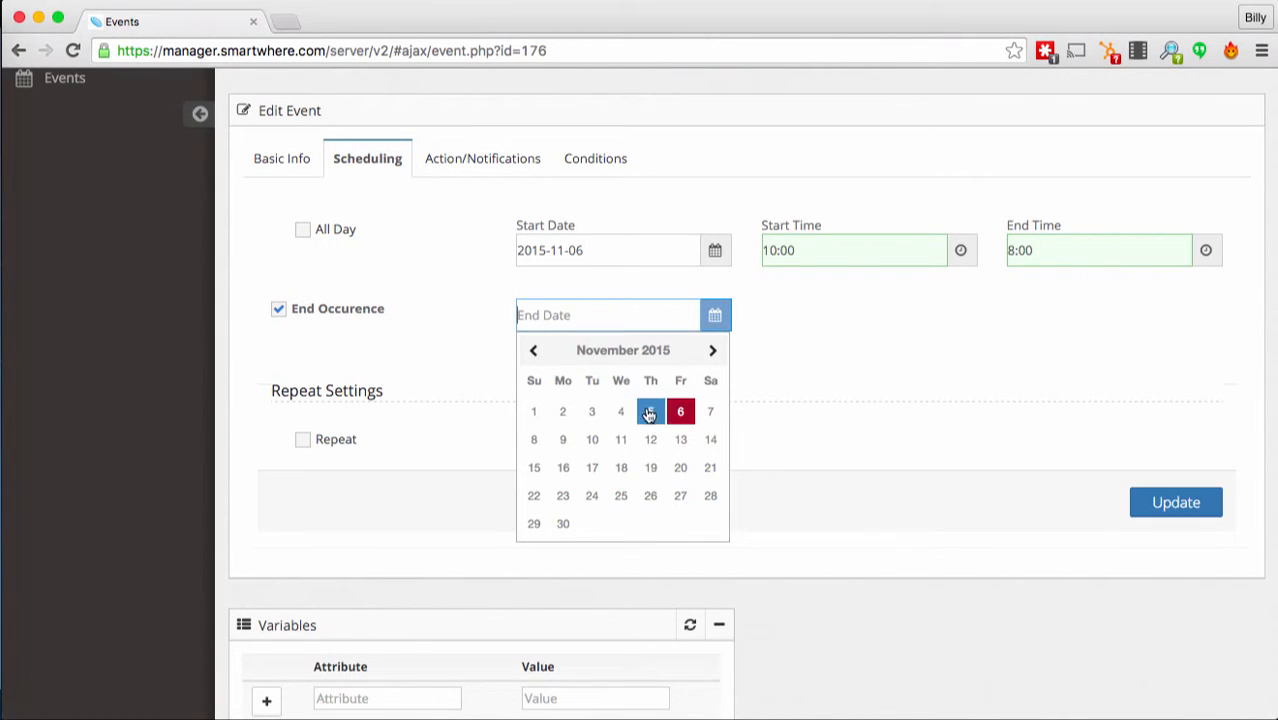
{"action": "left_click", "coordinate": [681, 469]}
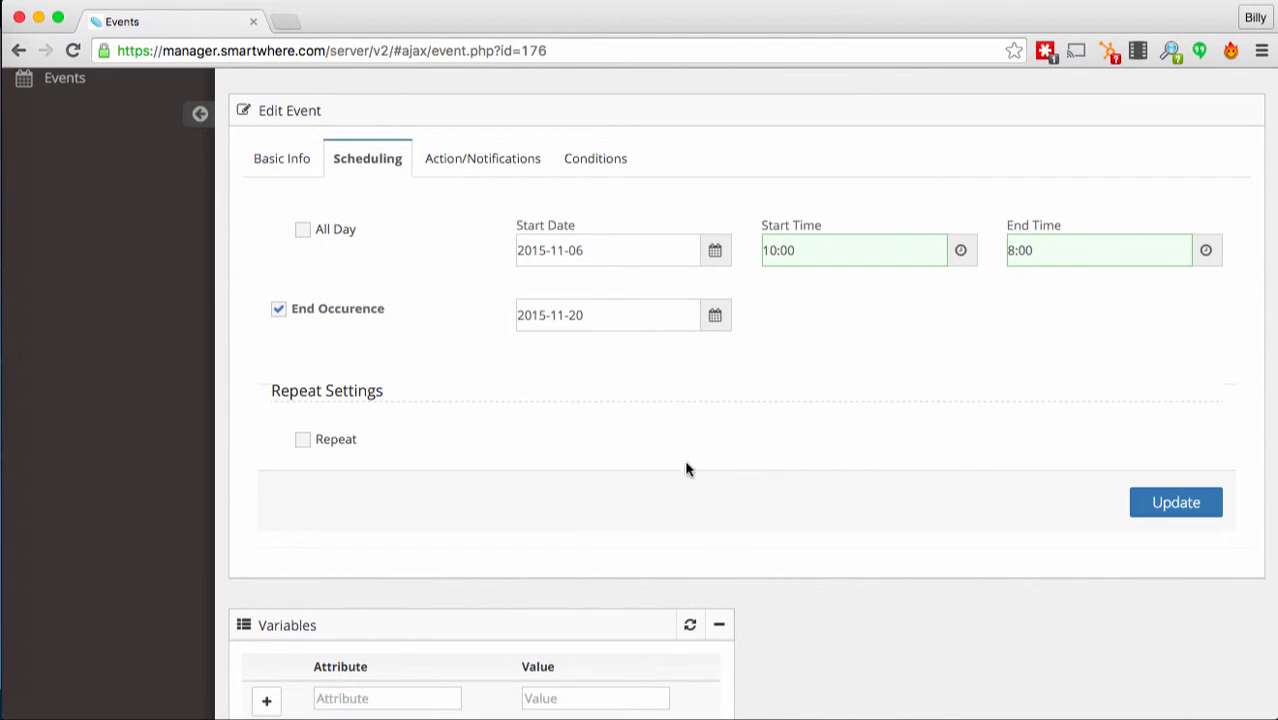
Step: Turn on repetition for the event and make it repeat every week
{"action": "left_click", "coordinate": [302, 442]}
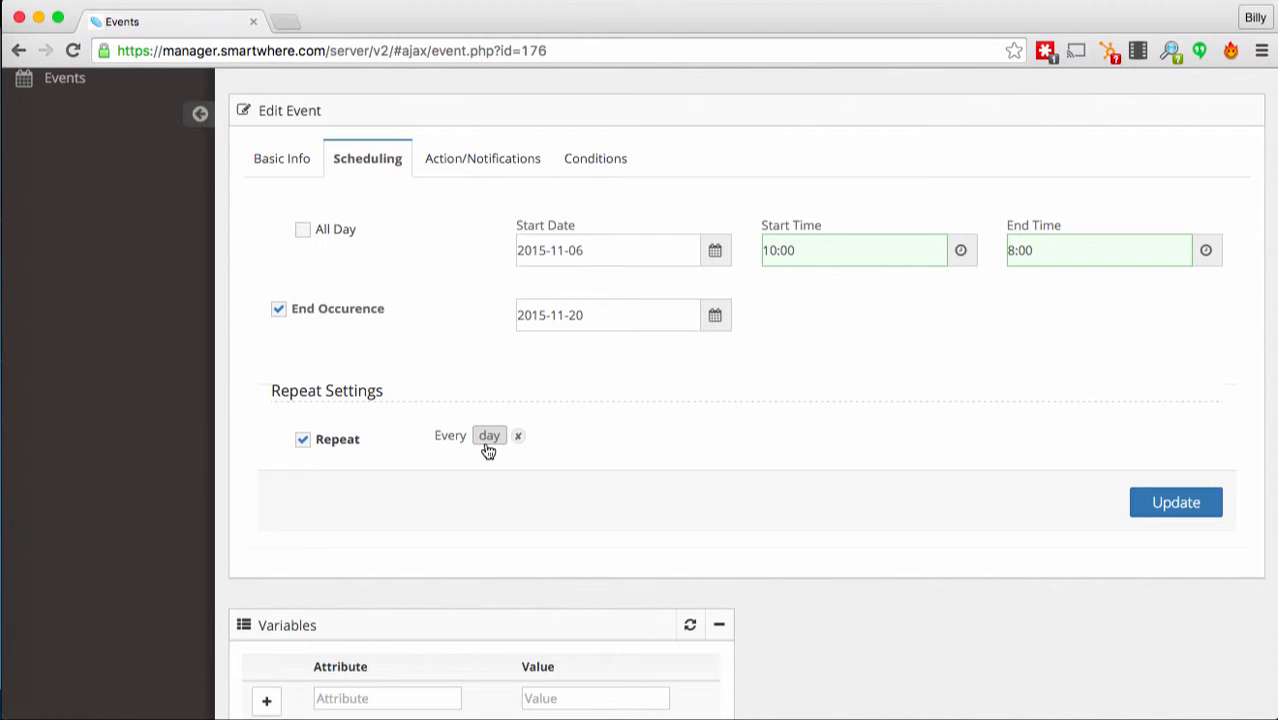
{"action": "left_click", "coordinate": [487, 448]}
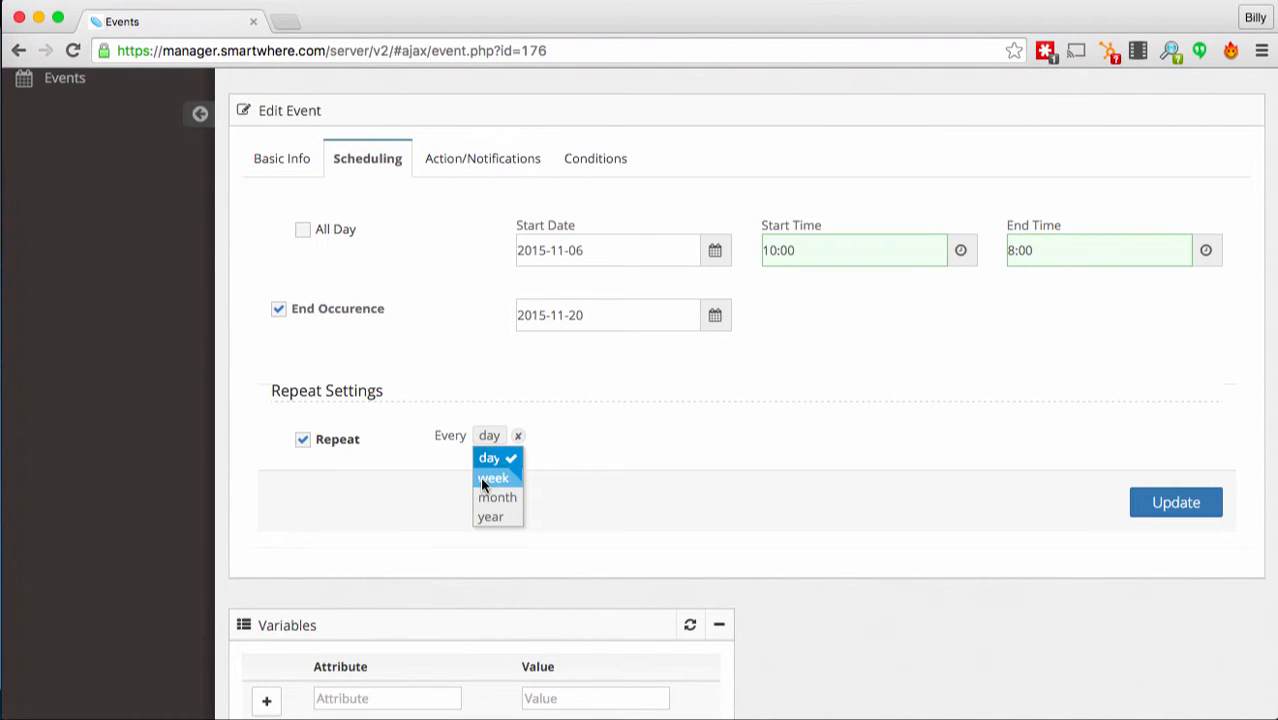
{"action": "left_click", "coordinate": [492, 478]}
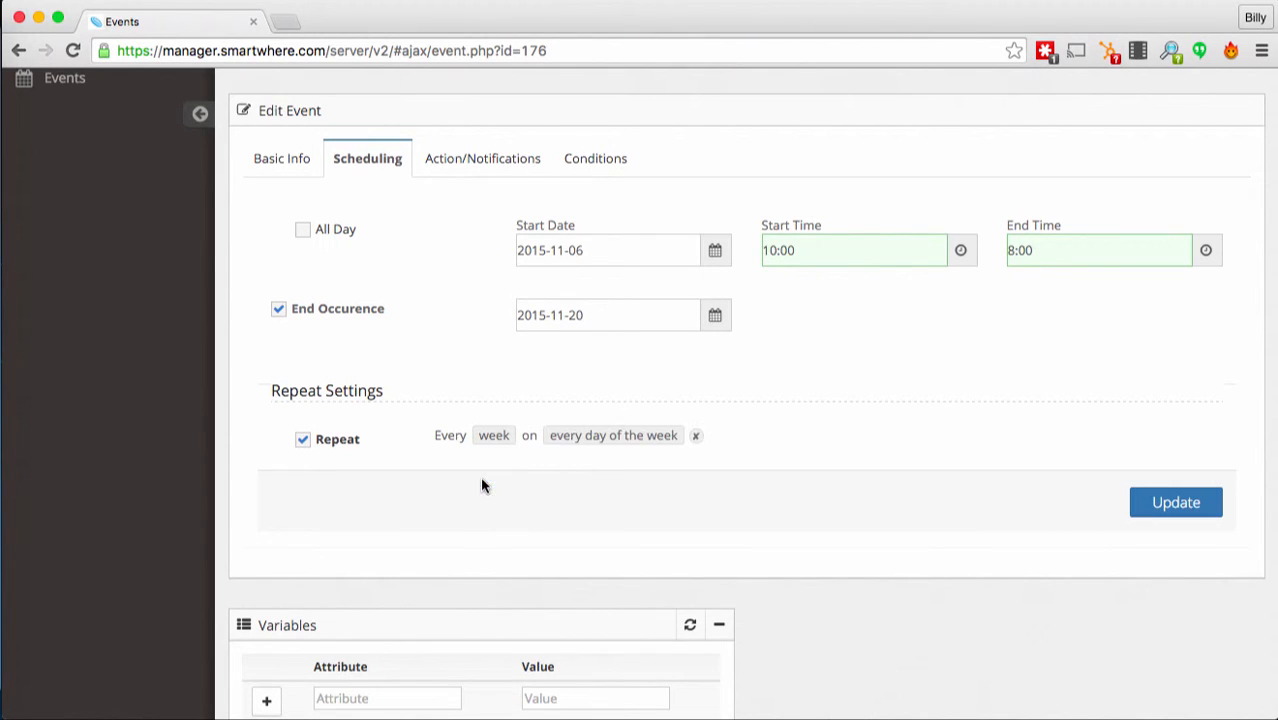
Step: Set the weekly repetition to occur Monday through Friday and save the event's schedule
{"action": "left_click", "coordinate": [593, 438]}
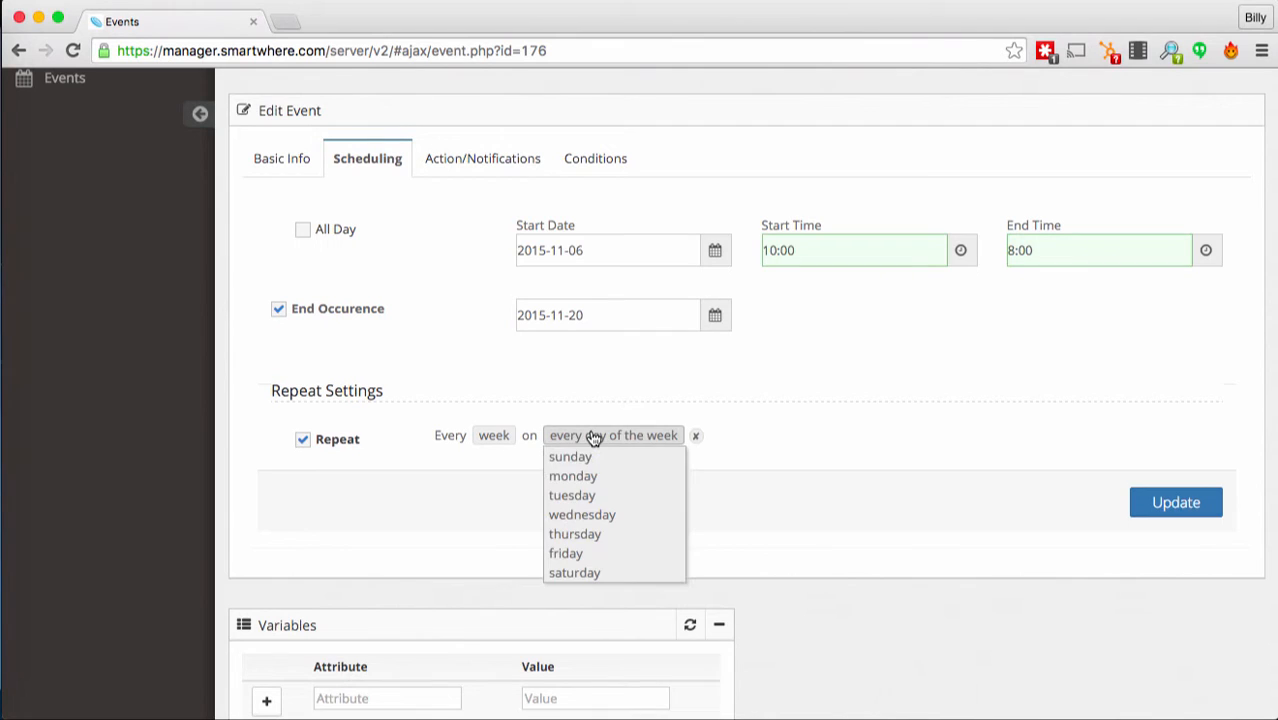
{"action": "left_click", "coordinate": [580, 480]}
{"action": "left_click", "coordinate": [575, 498]}
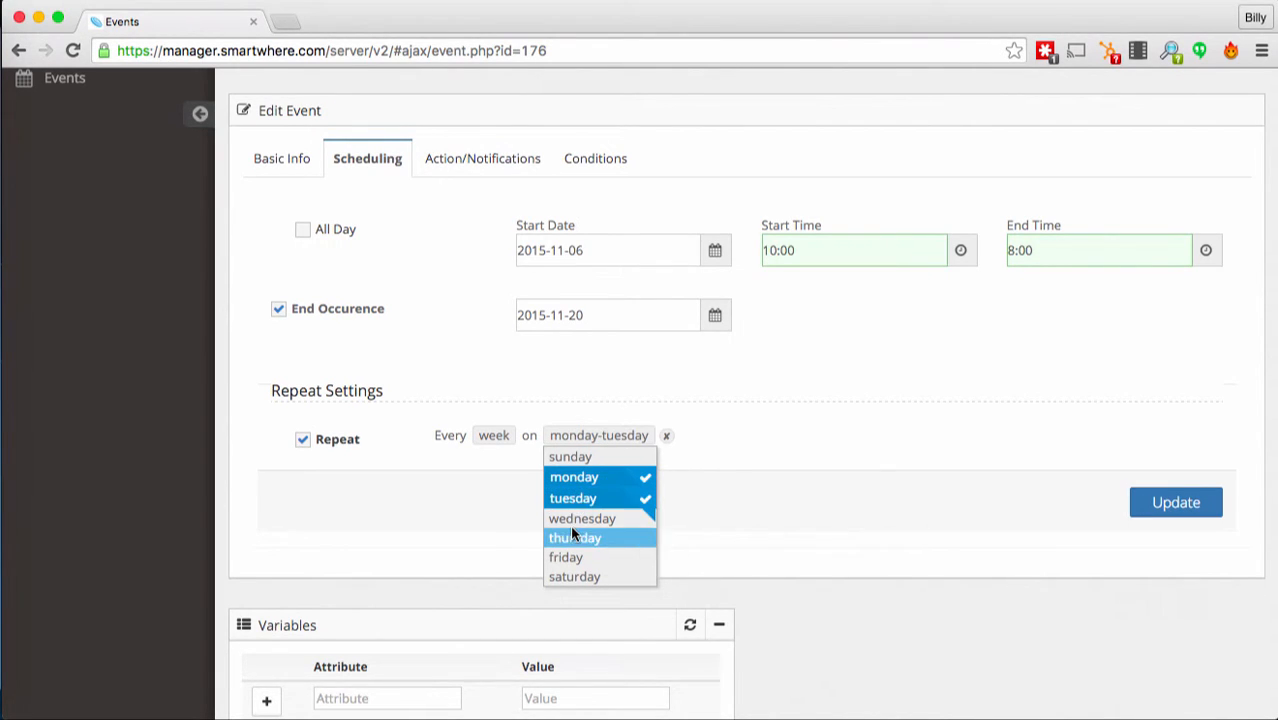
{"action": "left_click", "coordinate": [570, 514]}
{"action": "left_click", "coordinate": [566, 541]}
{"action": "left_click", "coordinate": [561, 560]}
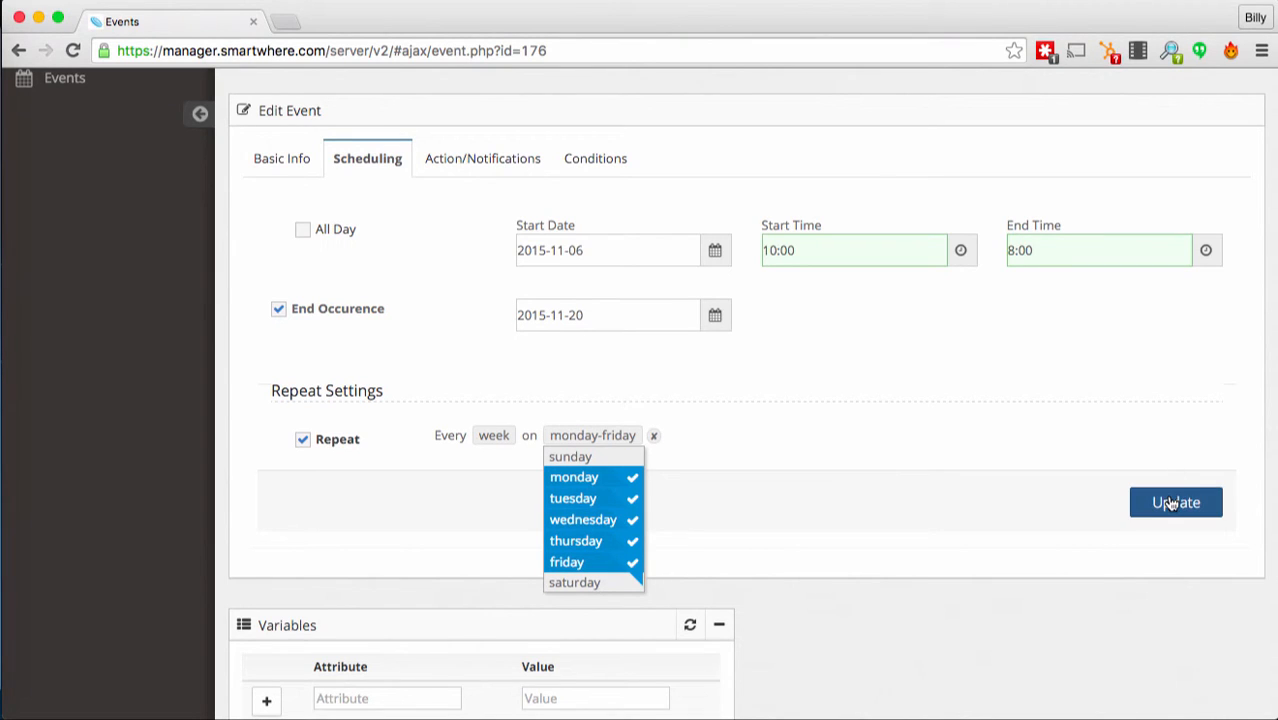
{"action": "left_click", "coordinate": [1024, 490]}
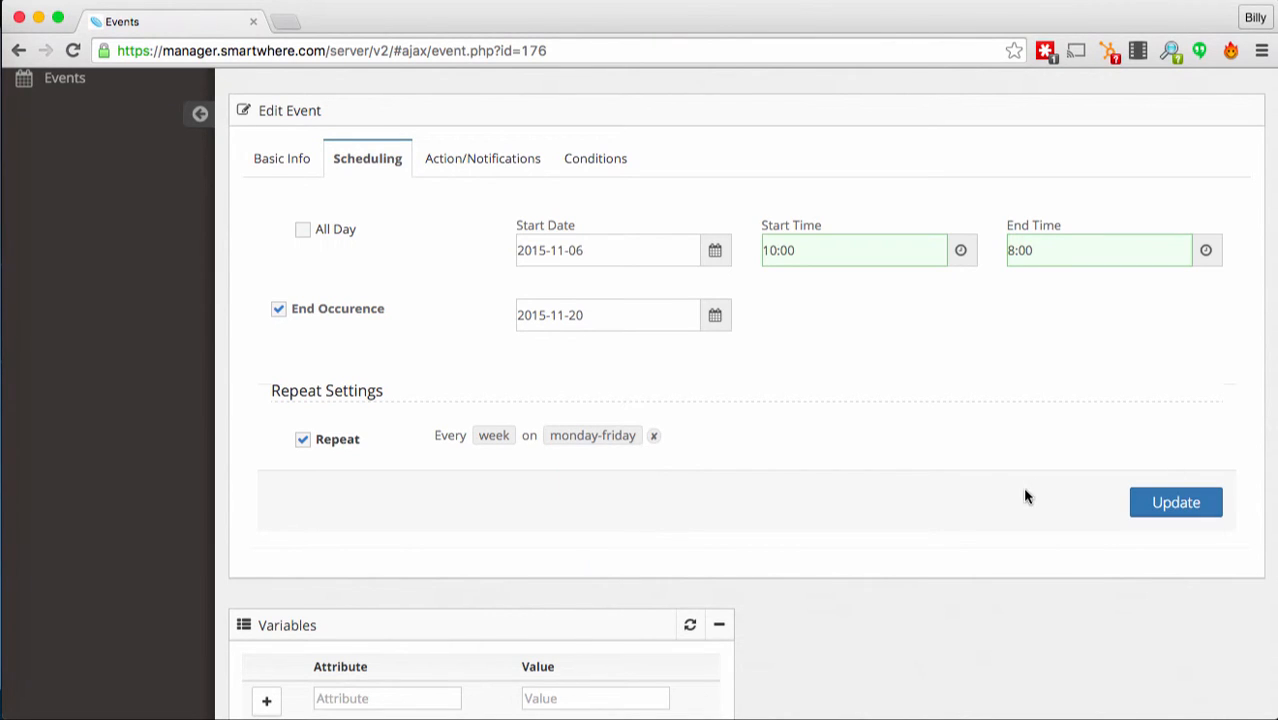
{"action": "left_click", "coordinate": [1152, 504]}
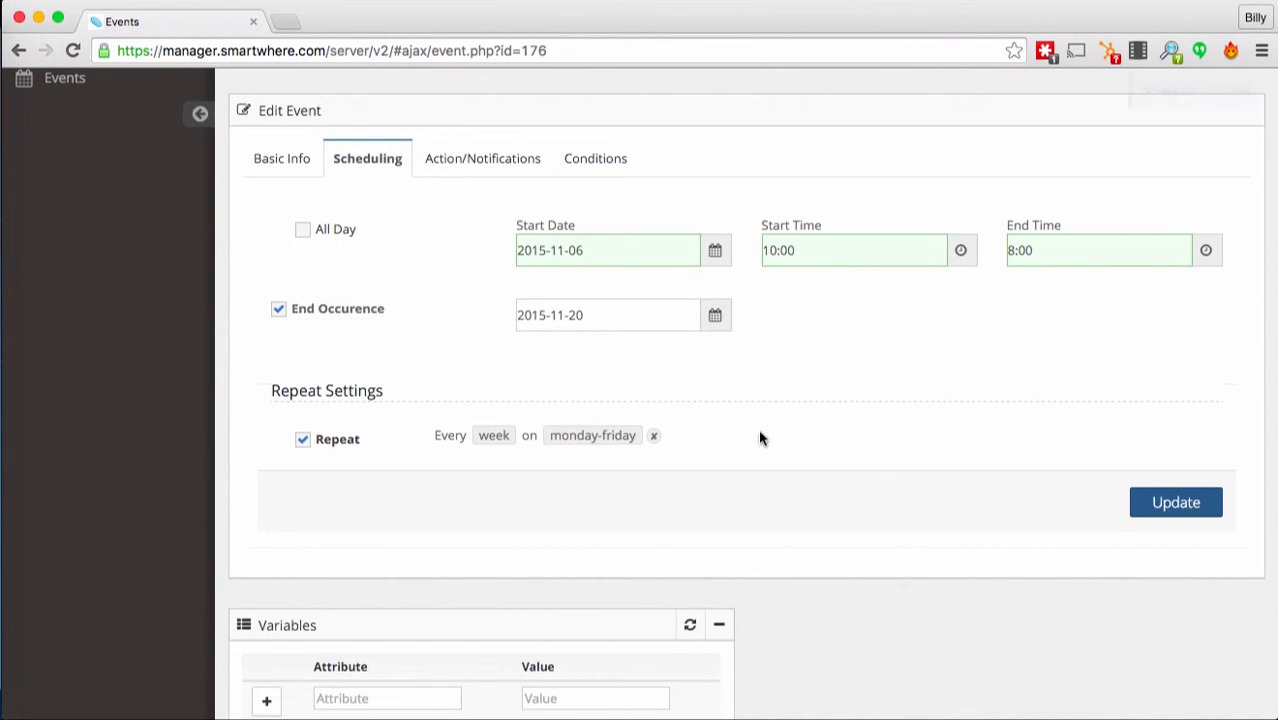
{"action": "left_click", "coordinate": [492, 172]}
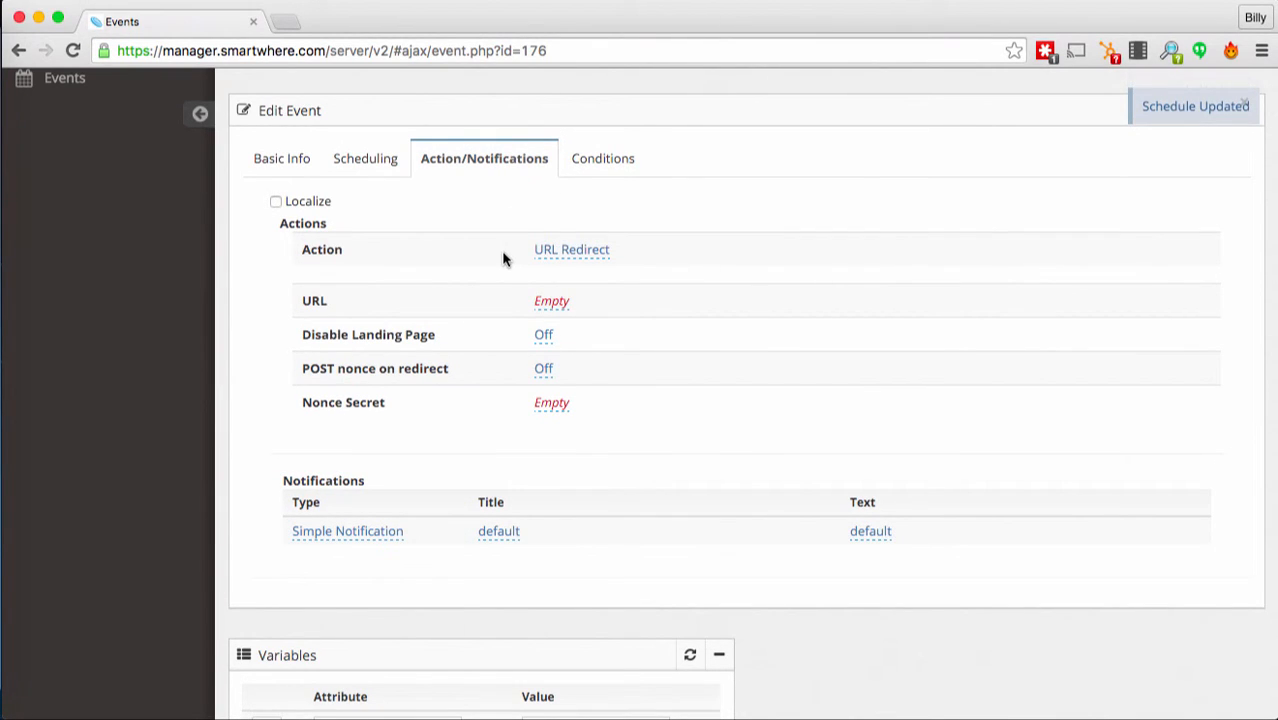
{"action": "left_click", "coordinate": [576, 255]}
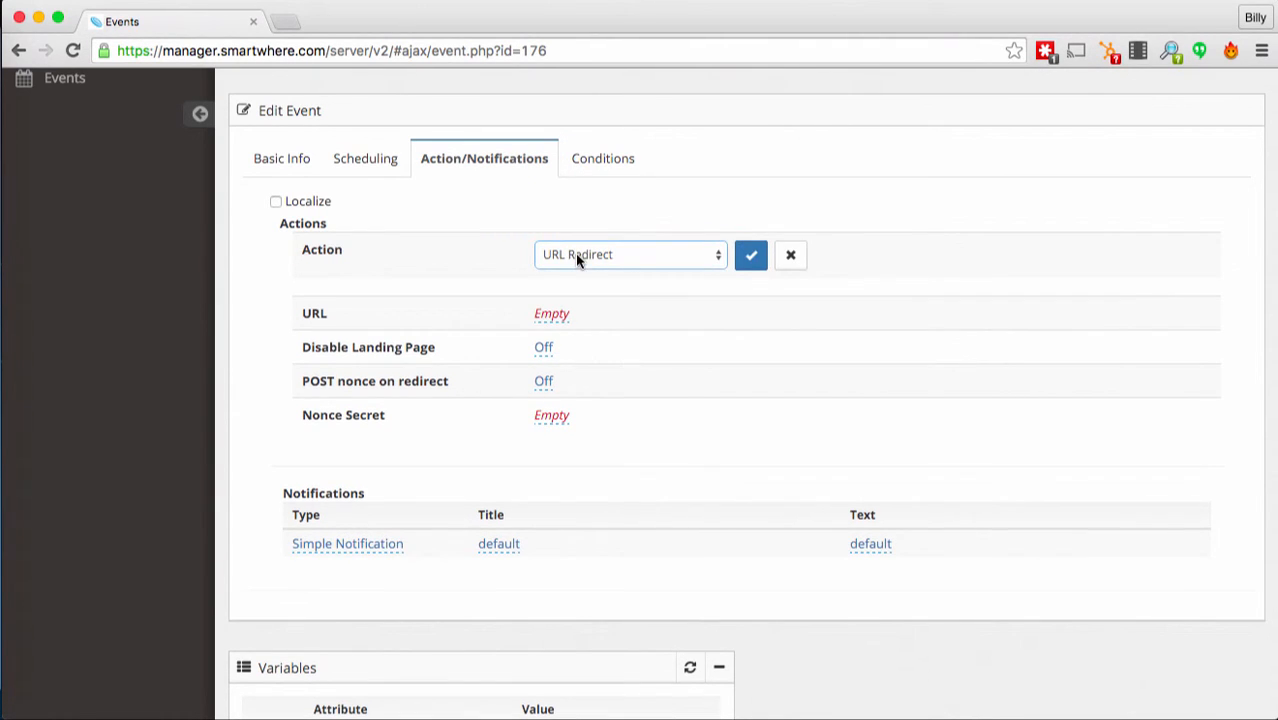
{"action": "left_click", "coordinate": [713, 261]}
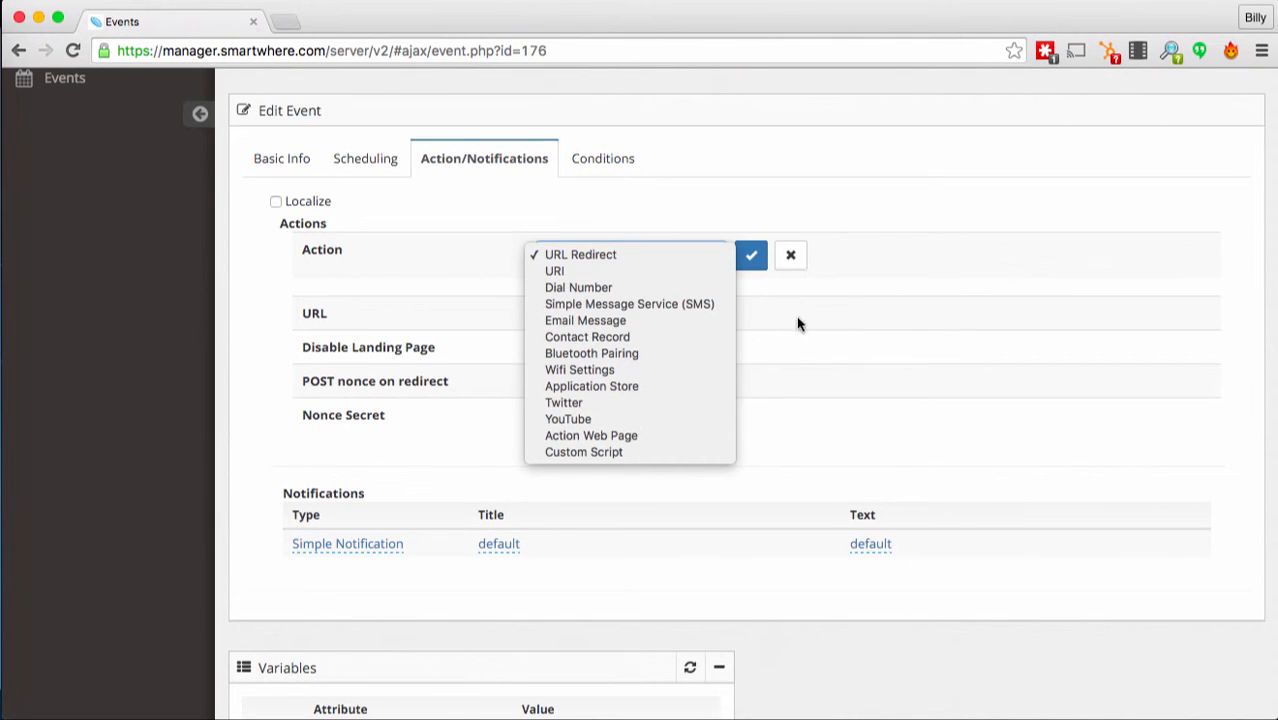
{"action": "left_click", "coordinate": [636, 254]}
{"action": "left_click", "coordinate": [552, 313]}
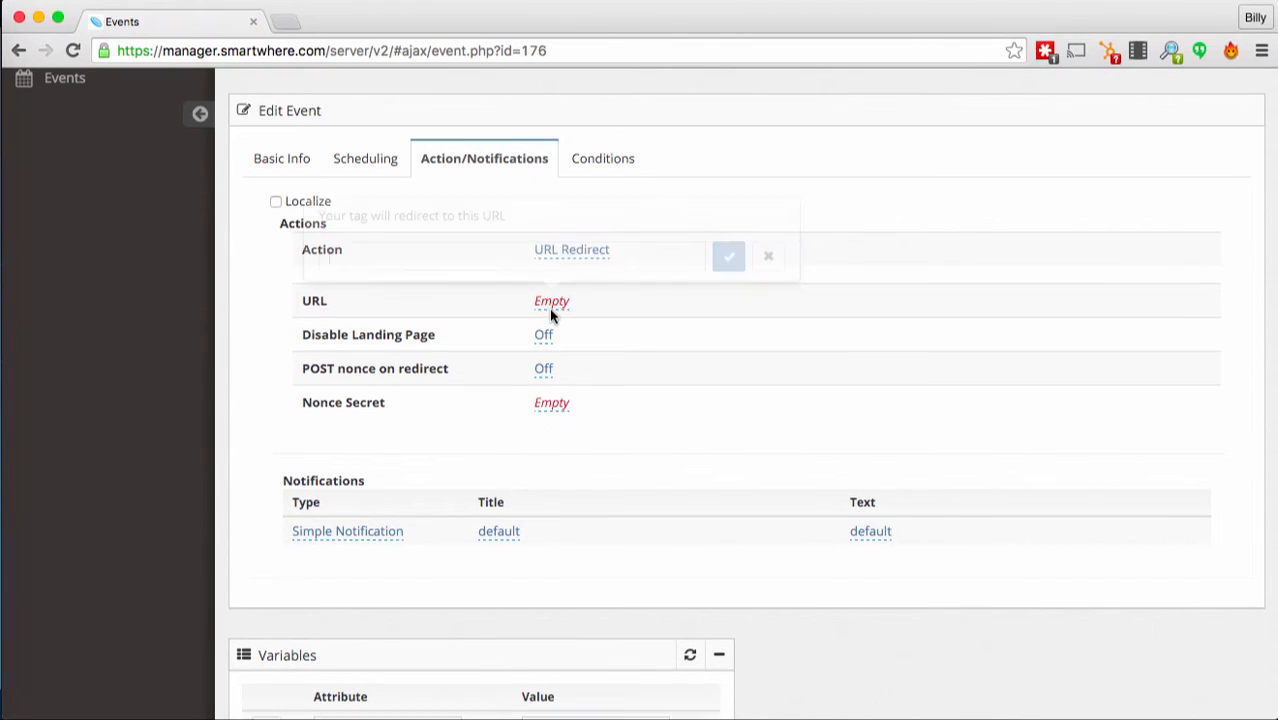
{"action": "type", "text": "ht"}
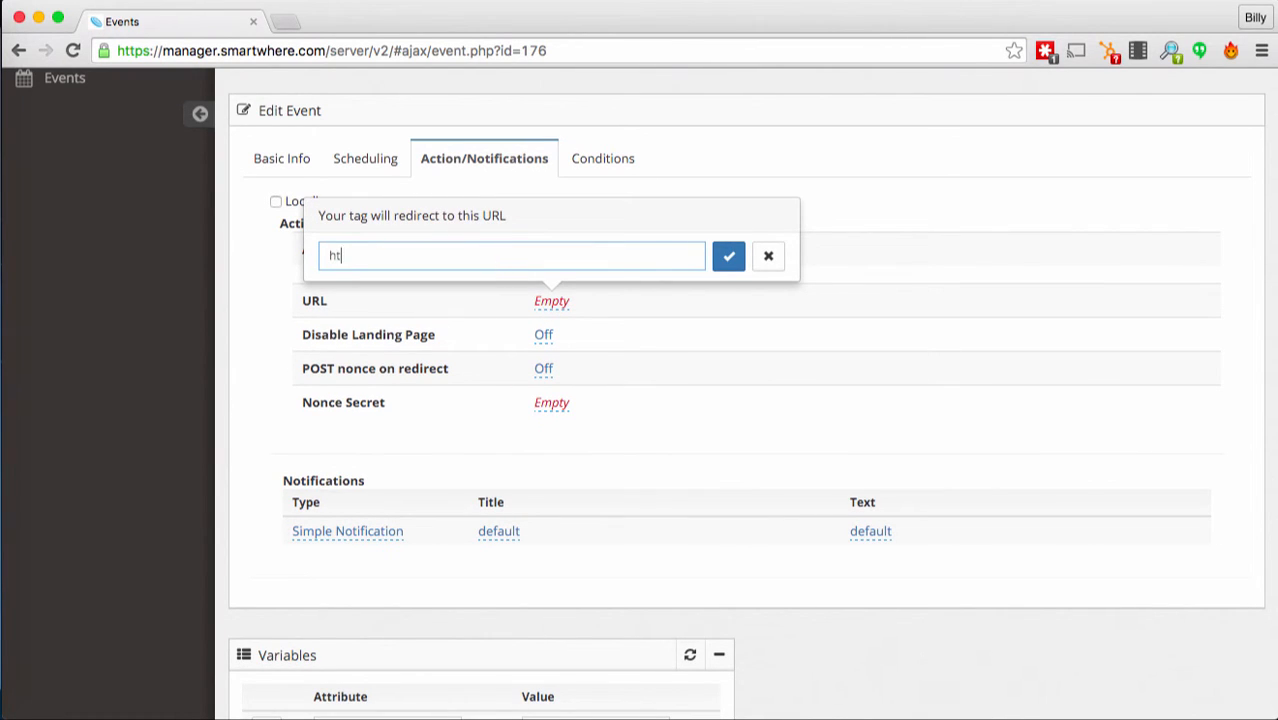
{"action": "type", "text": "tp://www.smartwhere.com"}
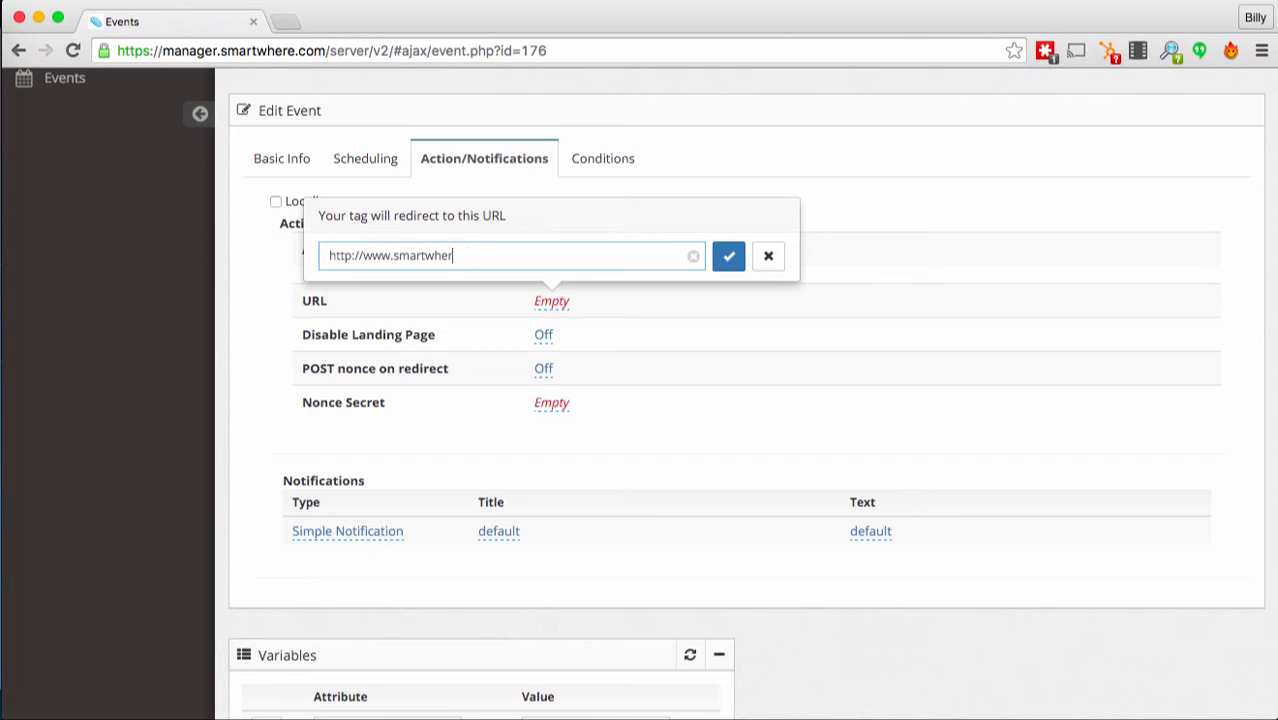
{"action": "left_click", "coordinate": [733, 254]}
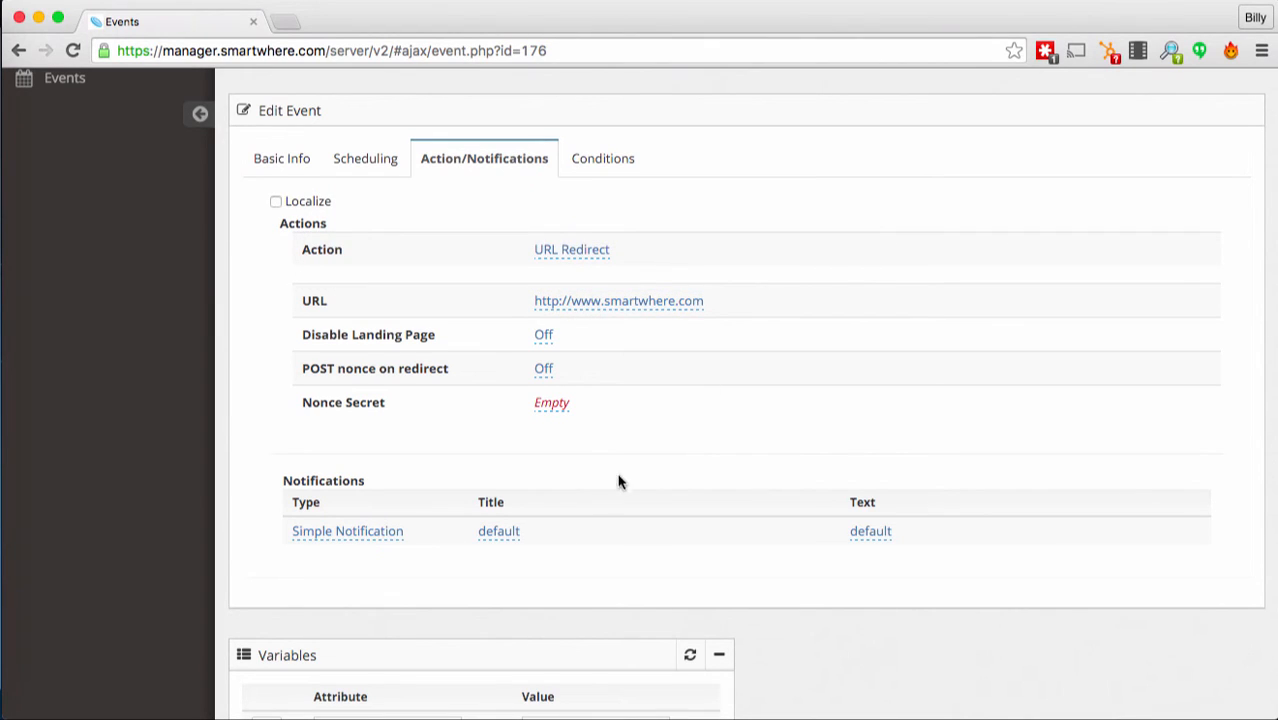
Step: Set the simple notification's title to "Welcome to the Space Needle!"
{"action": "left_click", "coordinate": [494, 530]}
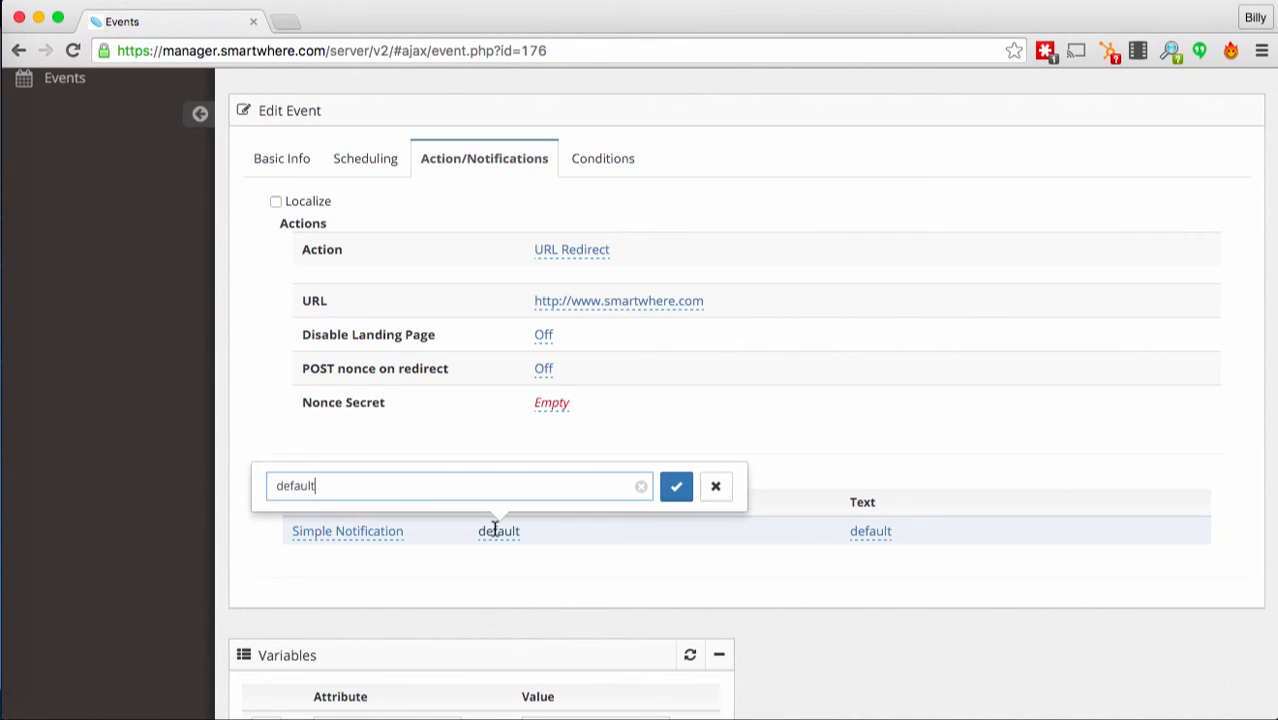
{"action": "double_click", "coordinate": [479, 478]}
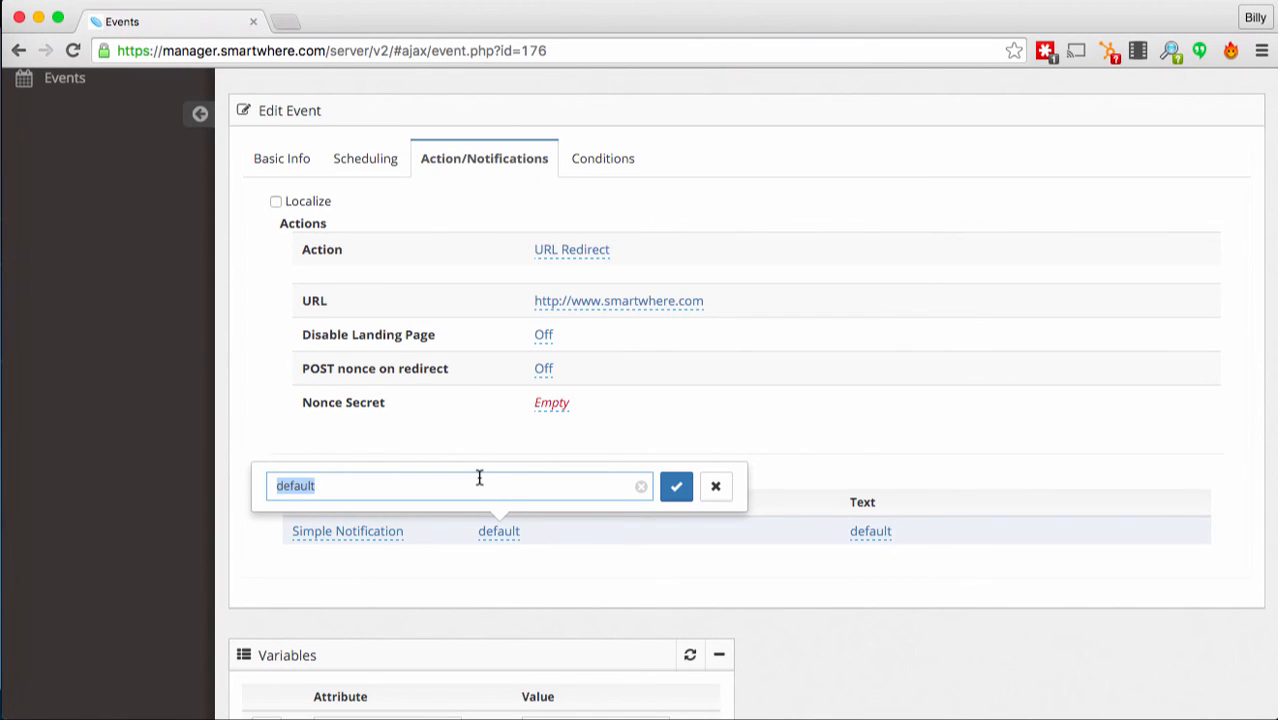
{"action": "type", "text": "Welcome to the Space "}
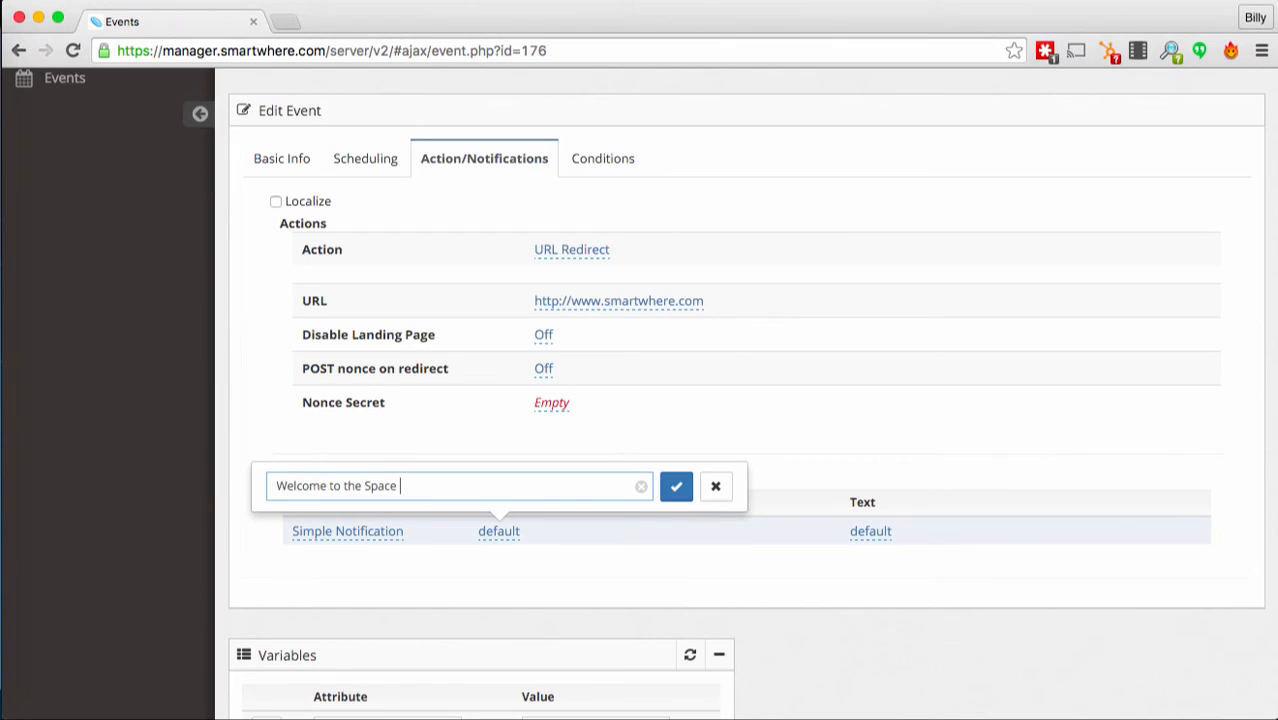
{"action": "type", "text": "Needle!"}
{"action": "left_click", "coordinate": [676, 486]}
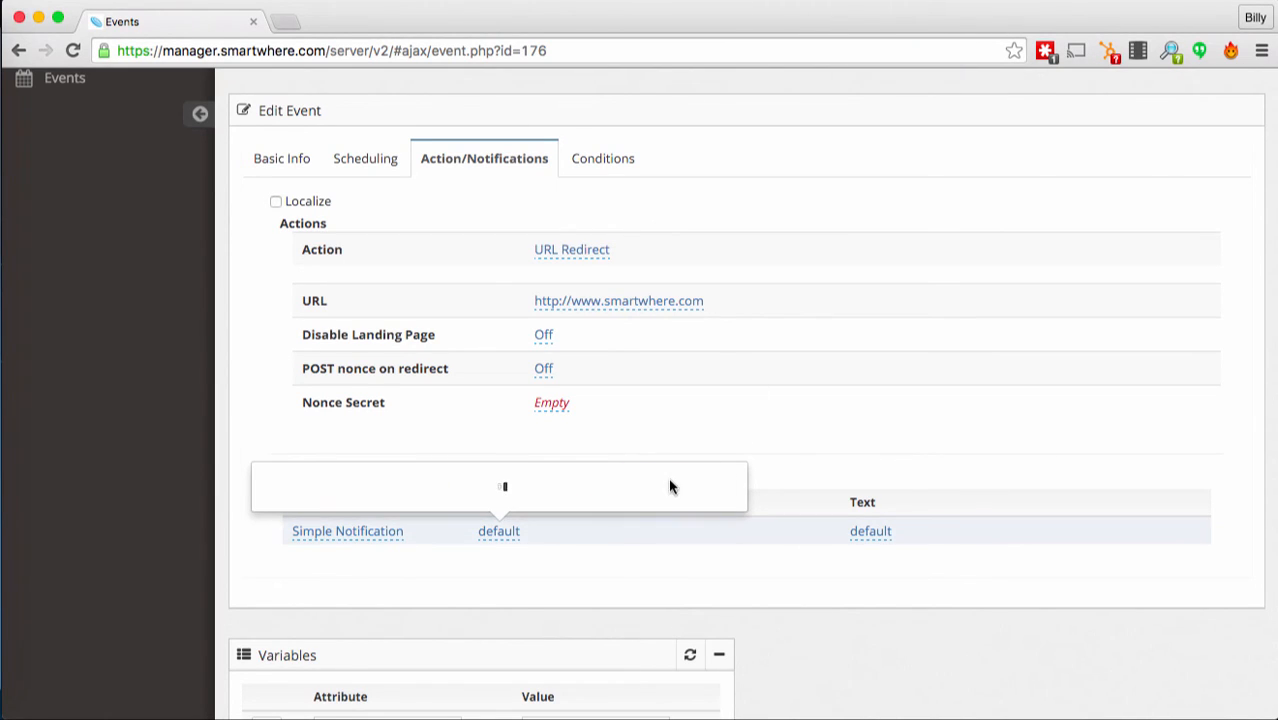
Step: Set the simple notification's text to "We hope you enjoy your stay!"
{"action": "left_click", "coordinate": [872, 531]}
{"action": "double_click", "coordinate": [799, 487]}
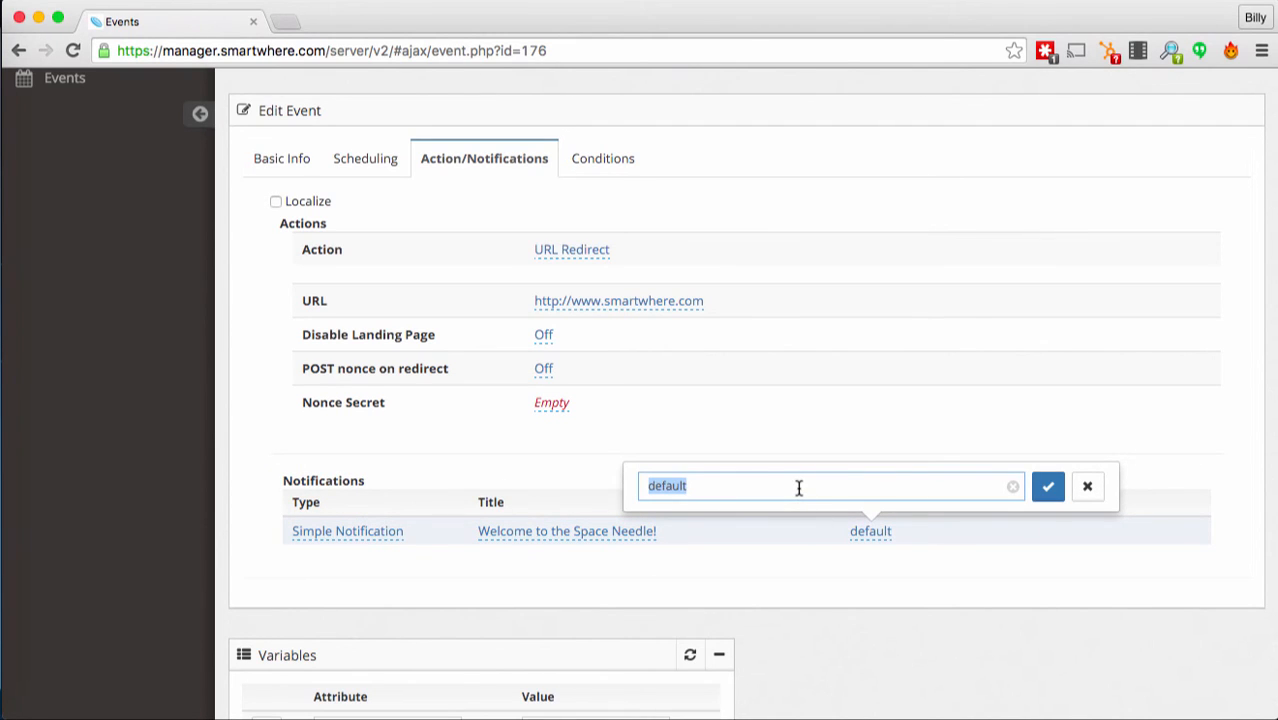
{"action": "type", "text": "We hope you enjo"}
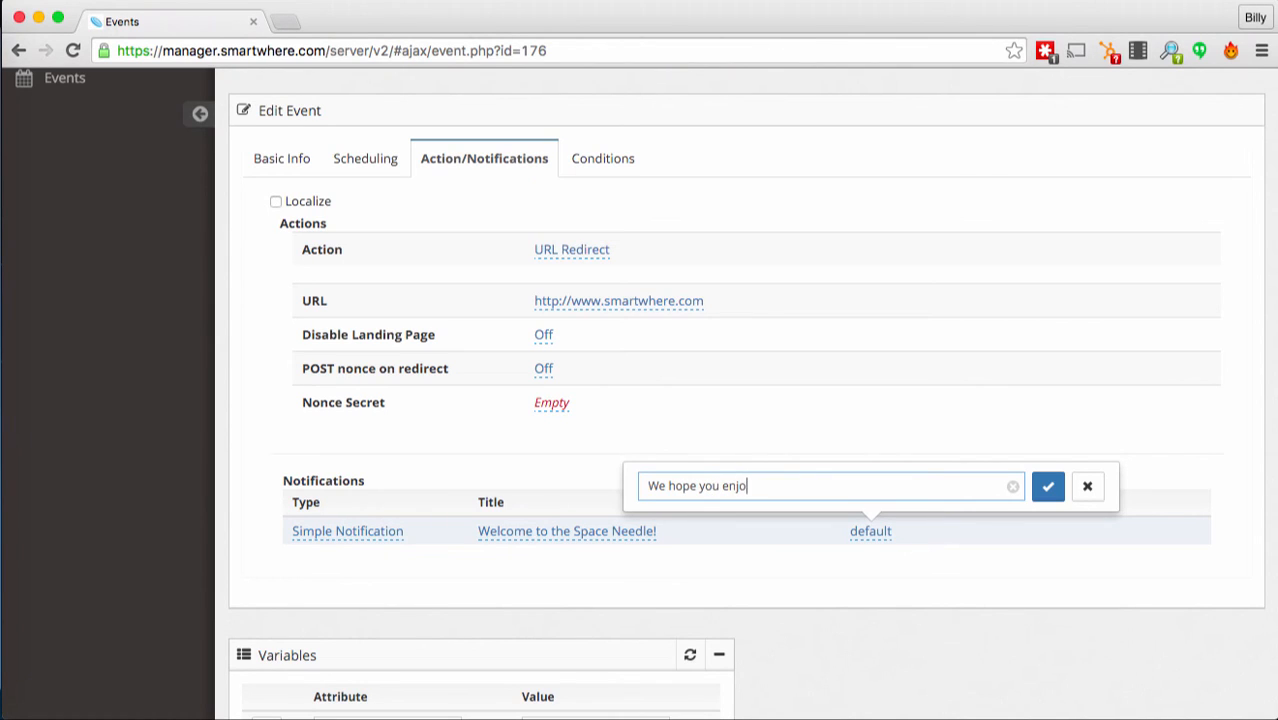
{"action": "type", "text": "y your stay!"}
{"action": "left_click", "coordinate": [1048, 486]}
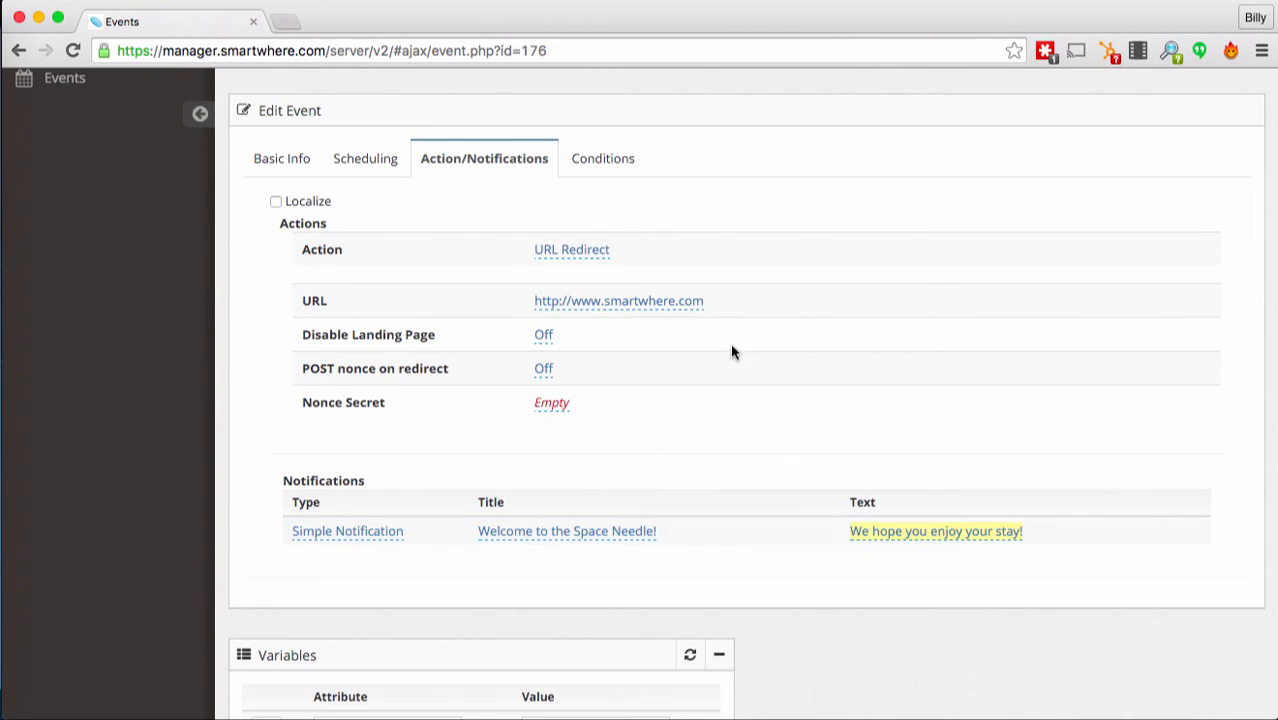